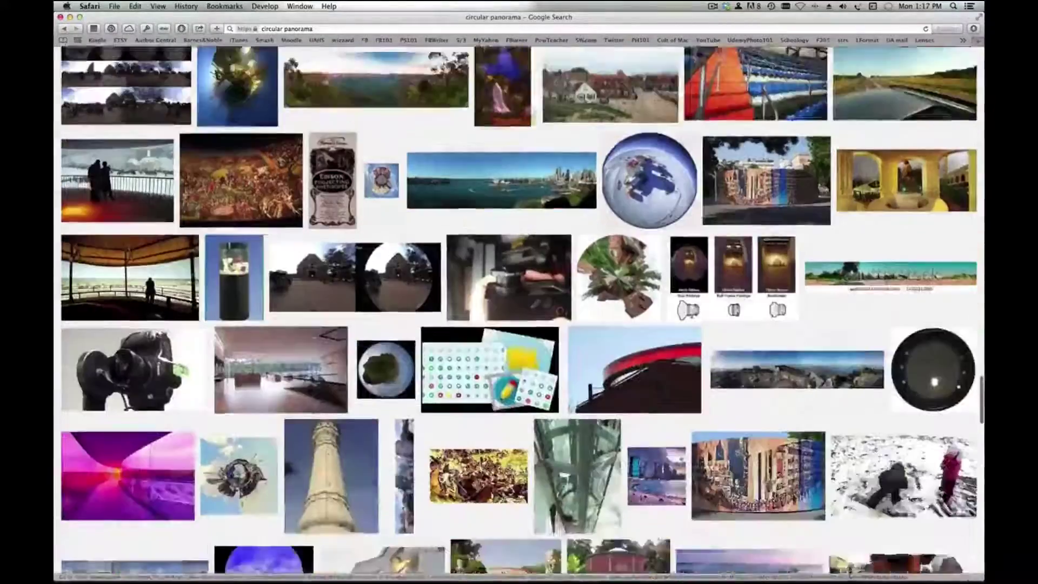
- Scroll through the 'circular panorama' image results to browse planet-style examples
scroll(519, 314, down, 15)
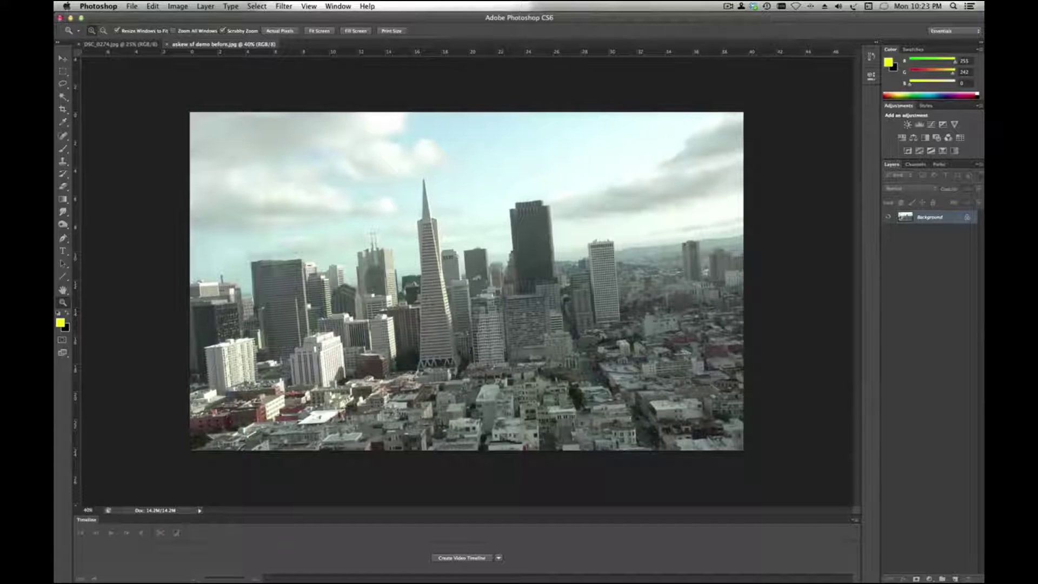
- Rotate the whole skyline about 2.8° to level it, then marquee a rectangle inside its edges
click(257, 6)
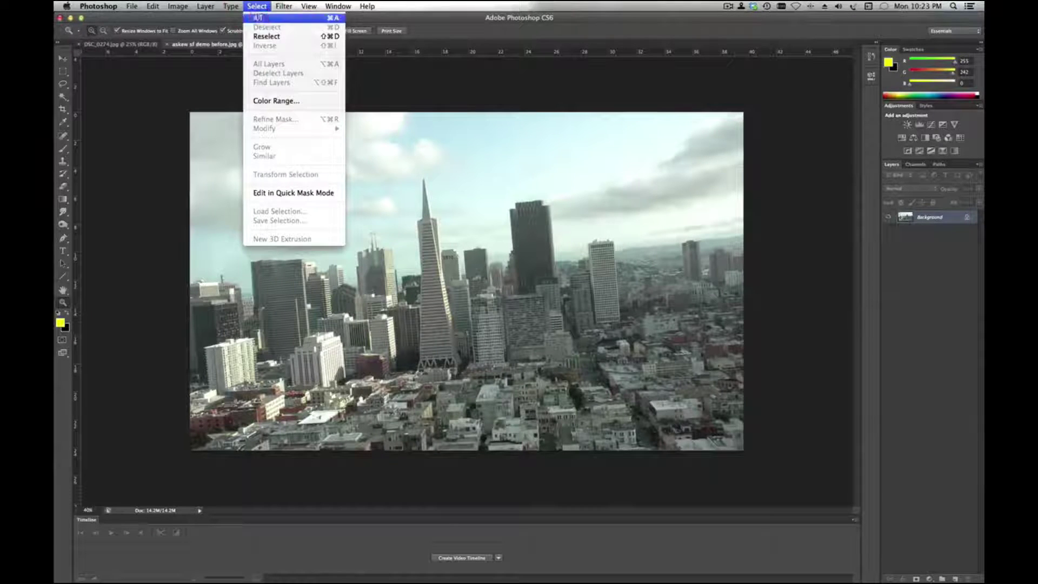
click(258, 17)
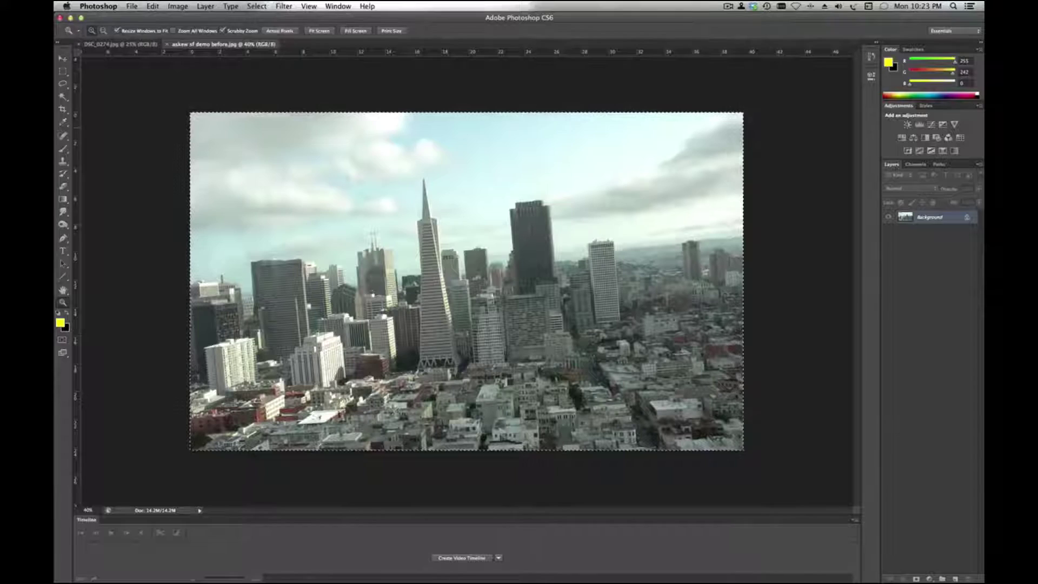
key(v)
click(153, 6)
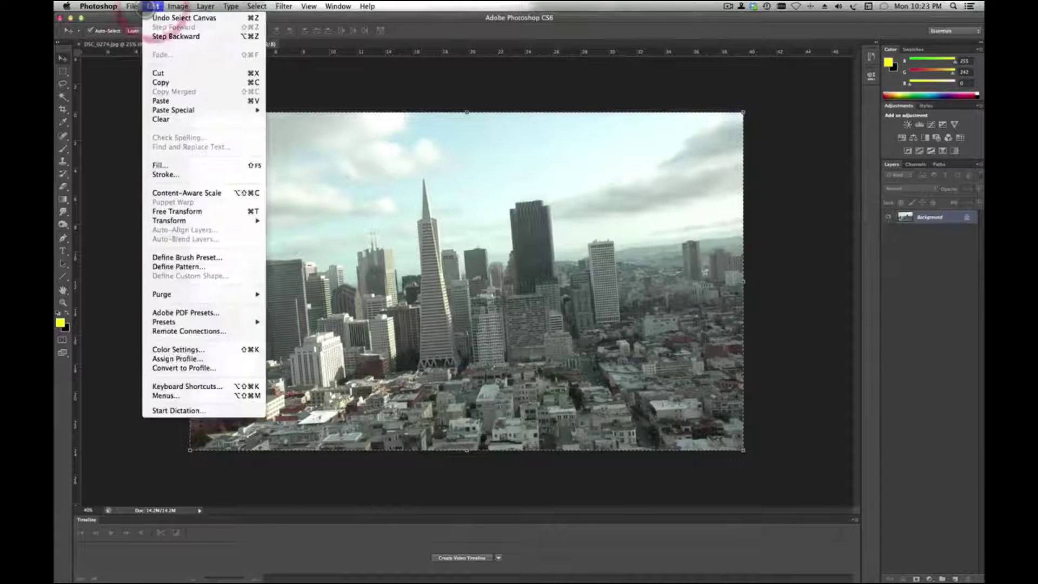
click(214, 217)
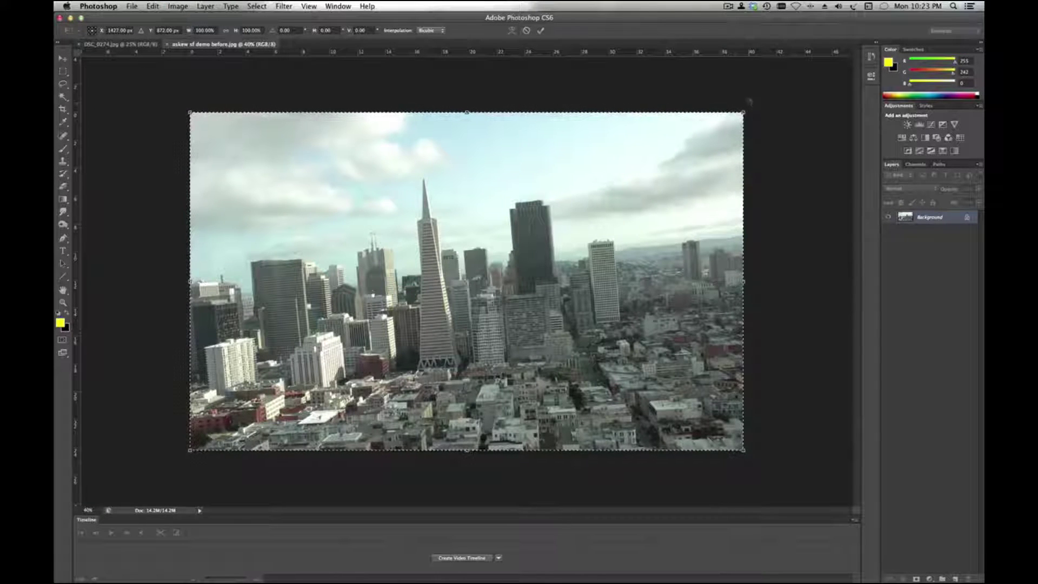
drag(750, 102, 764, 113)
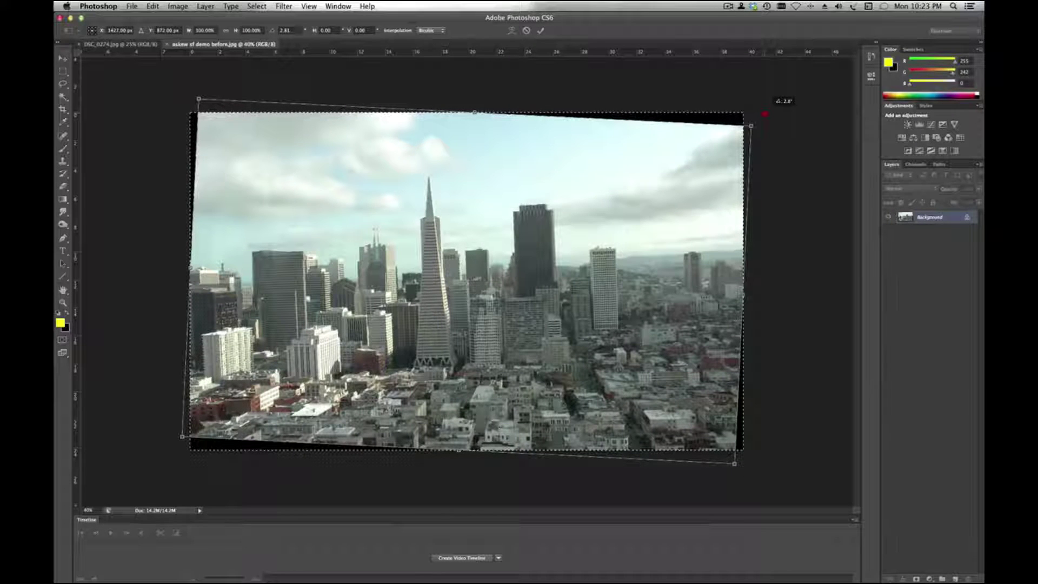
key(Return)
drag(203, 439, 736, 126)
- Crop the leveled skyline to the marked rectangle and deselect
click(177, 6)
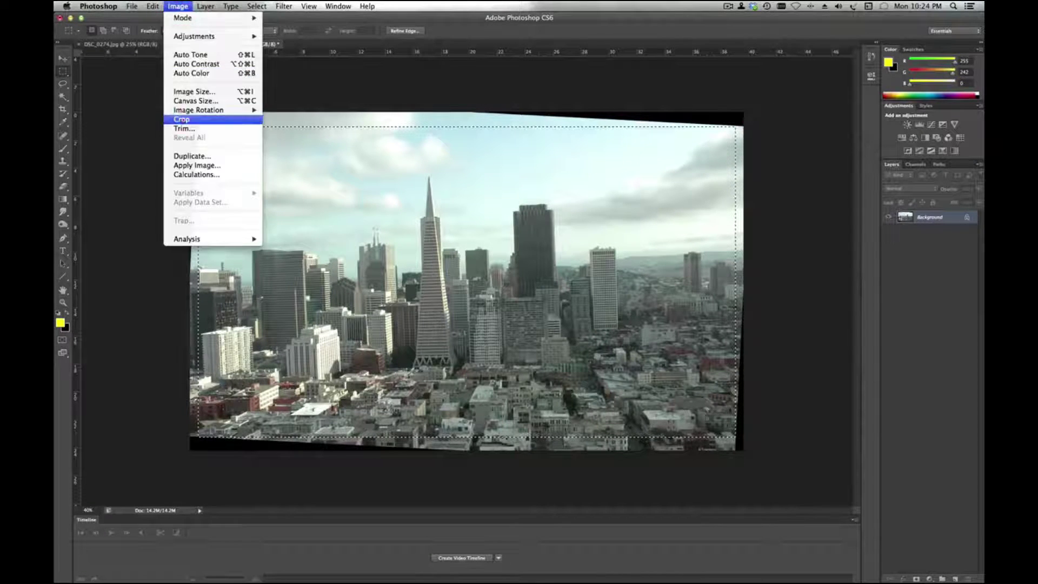
click(179, 118)
key(super+d)
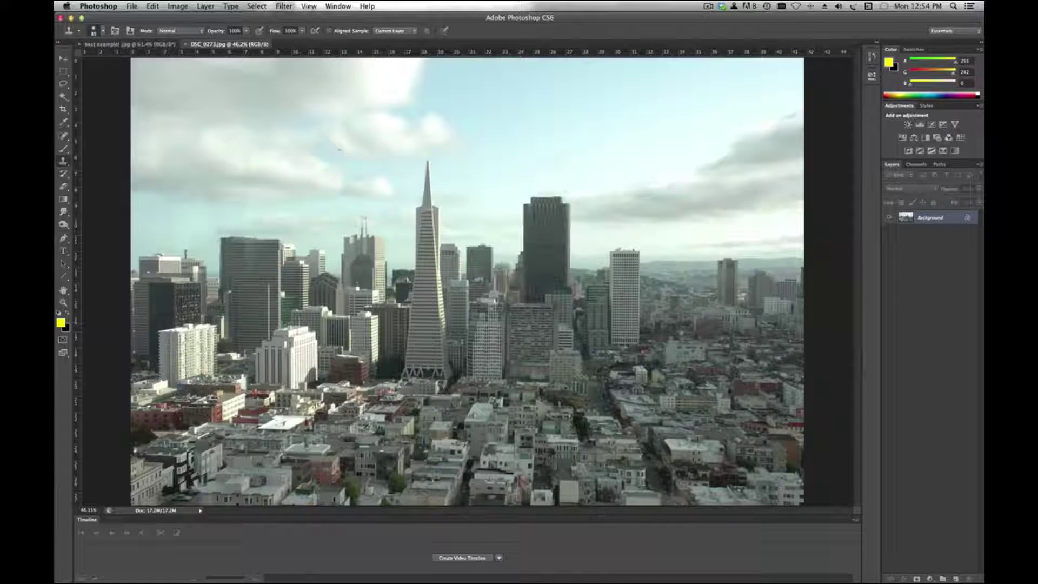
- Preview the Polar Coordinates filter in Rectangular to Polar mode, zoomed out to show the whole ring
click(284, 6)
mouse_move(290, 137)
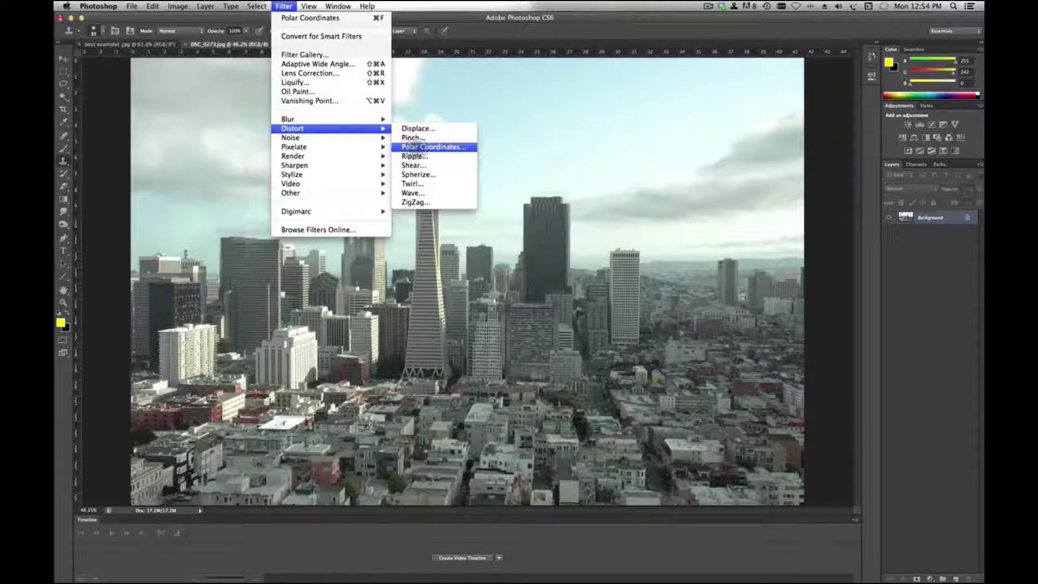
click(424, 147)
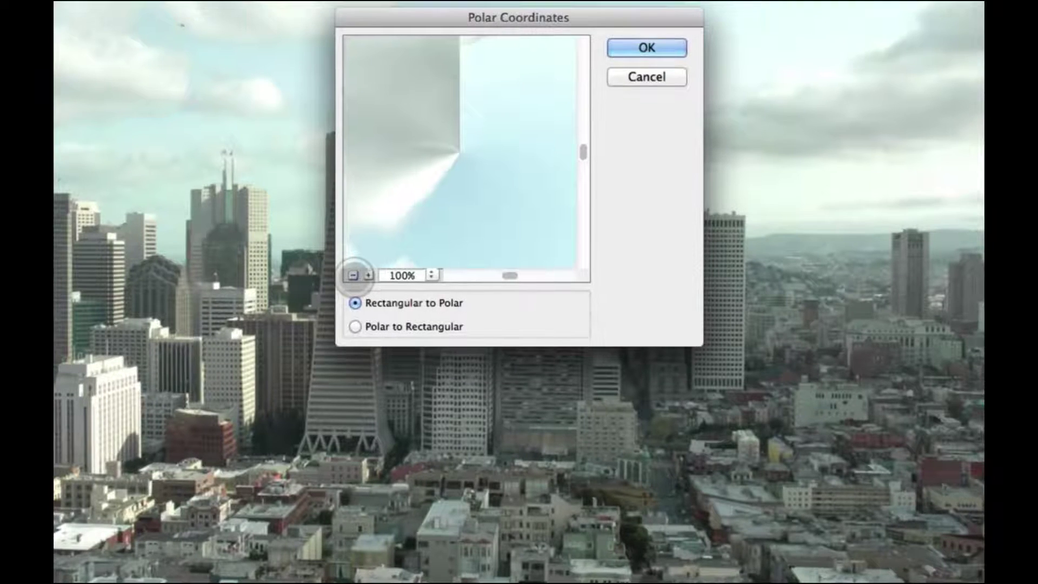
click(356, 275)
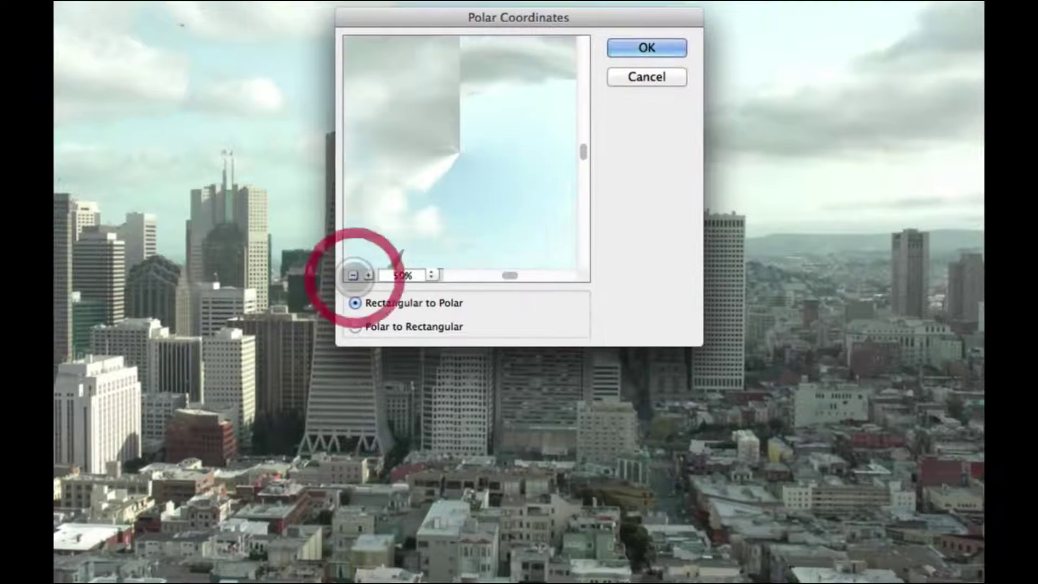
click(356, 275)
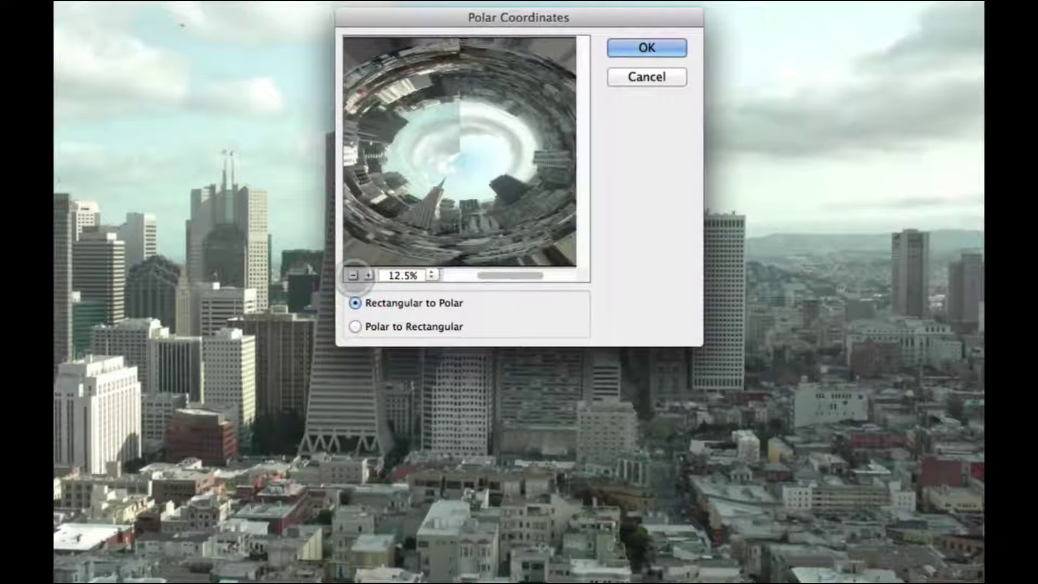
click(354, 275)
click(368, 275)
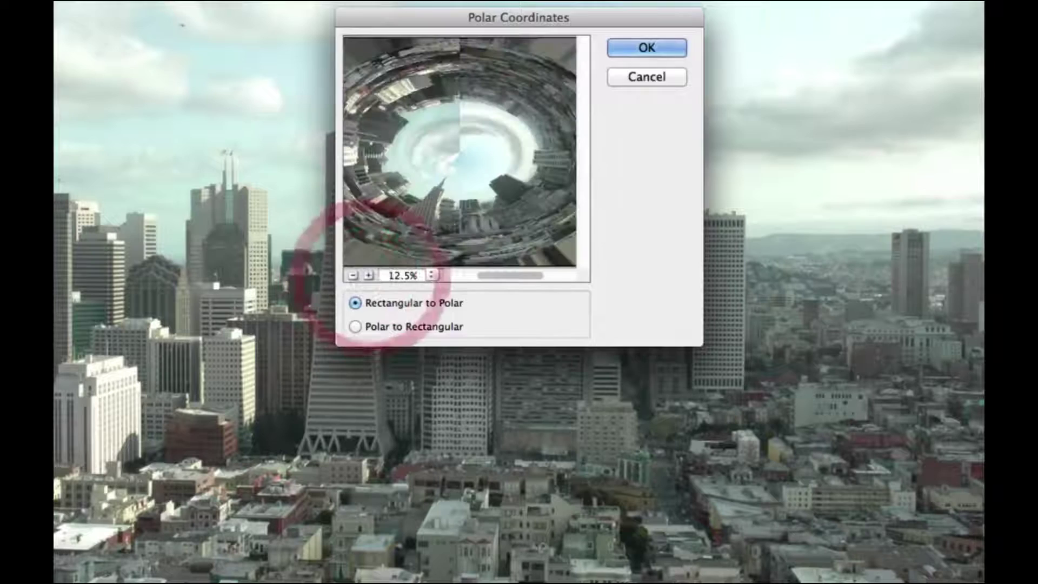
click(353, 276)
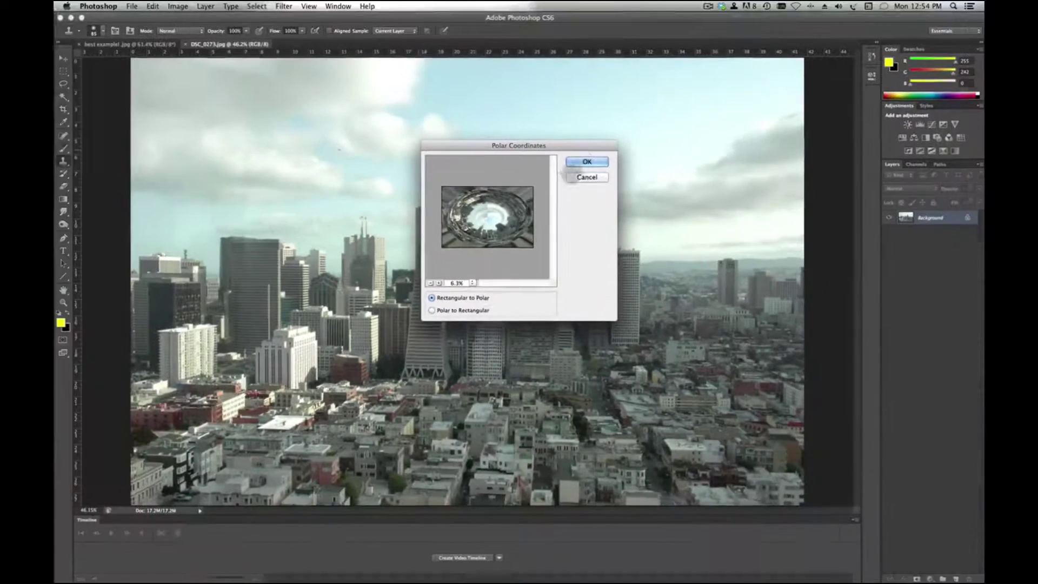
- Apply the Rectangular to Polar distortion, wrapping the skyline's buildings into a ring
click(584, 162)
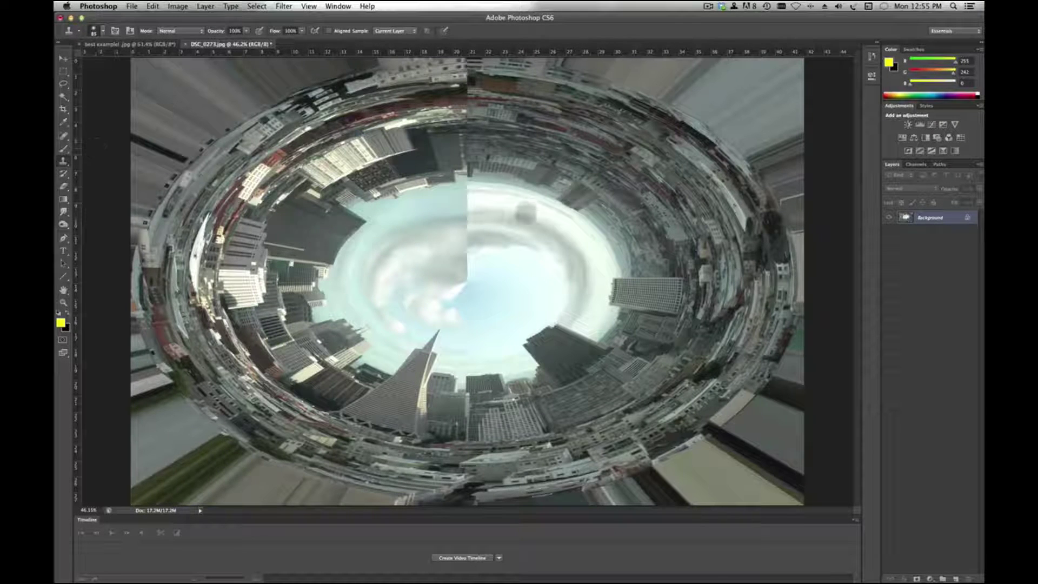
- Clone Stamp nearby sky over the vertical seam and grey smear in the central sky
key(alt)
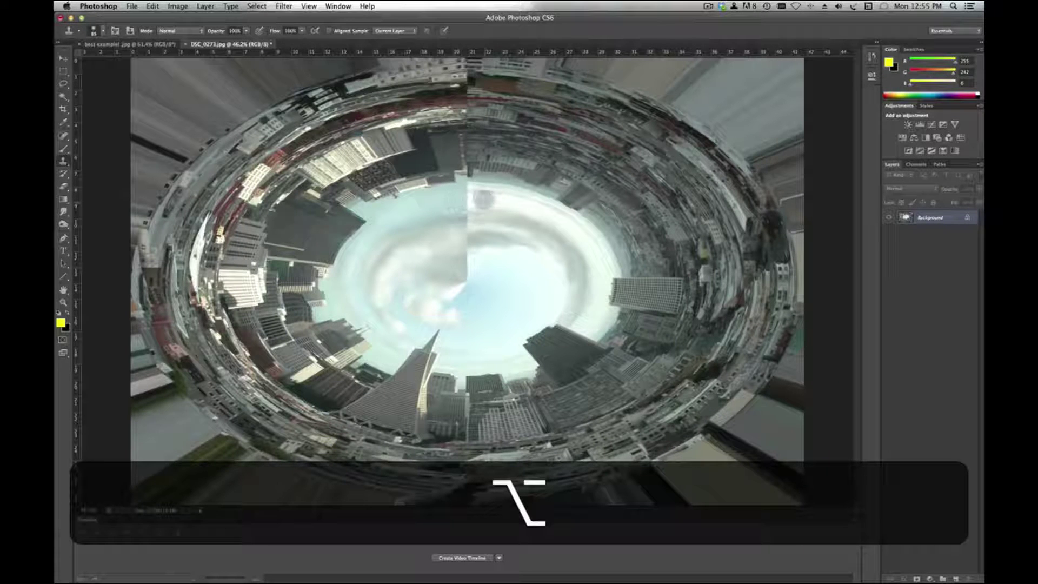
alt+click(481, 201)
click(467, 202)
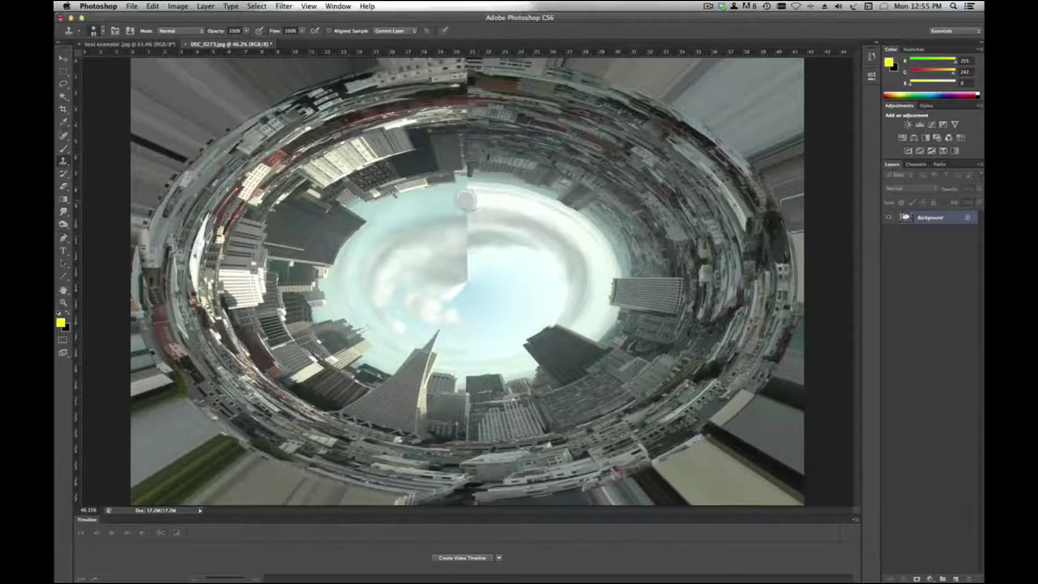
mouse_move(449, 205)
mouse_down()
mouse_move(463, 190)
mouse_move(454, 181)
mouse_up()
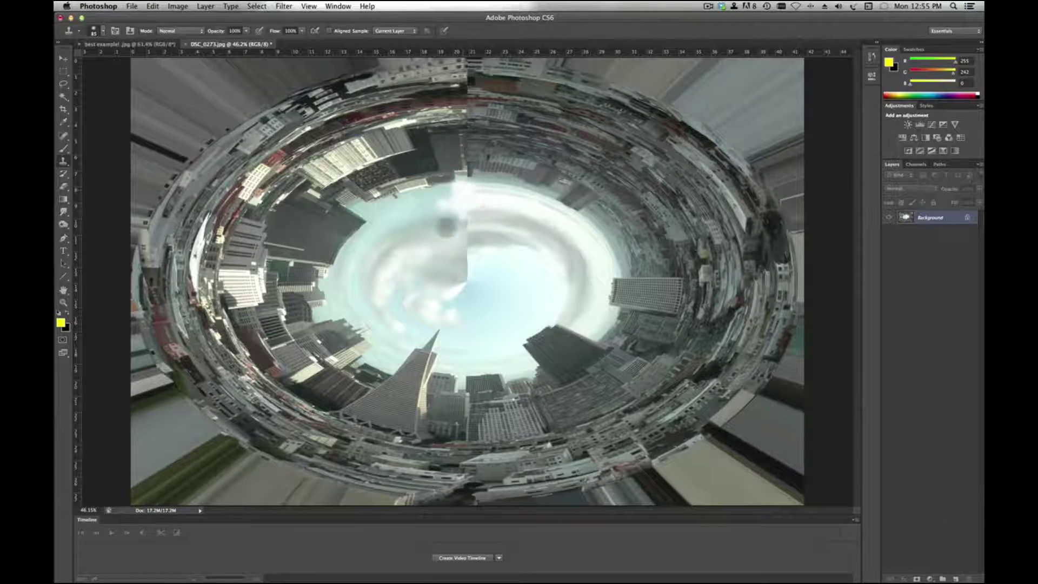
alt+click(452, 227)
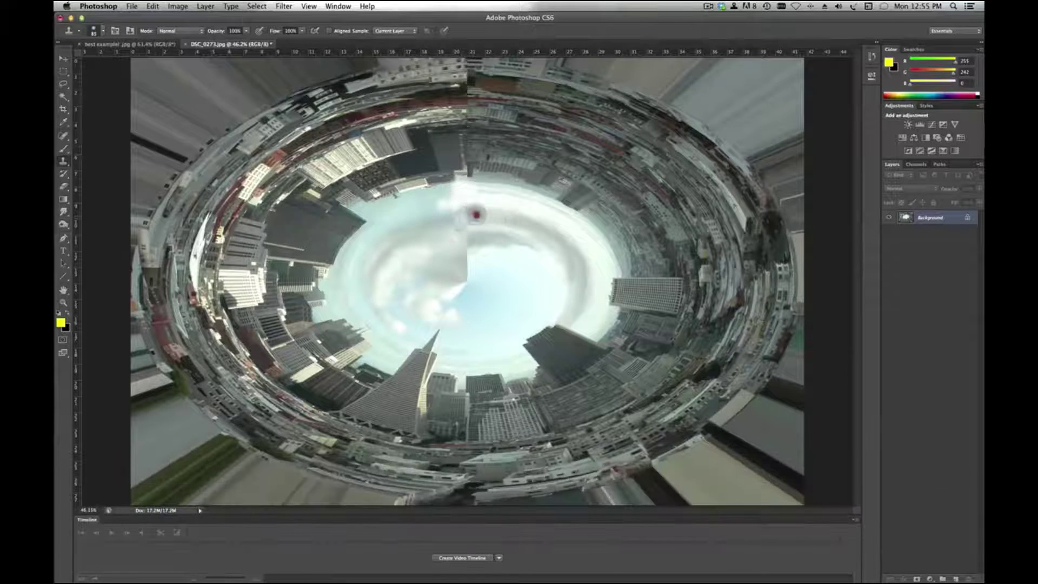
mouse_move(477, 215)
mouse_down()
mouse_move(487, 215)
mouse_move(477, 257)
mouse_up()
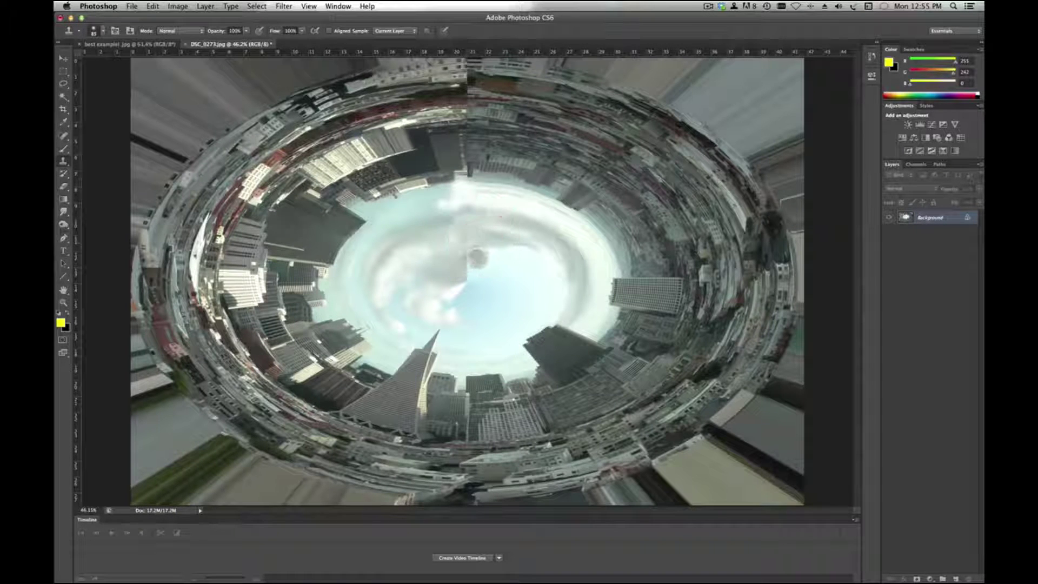
click(475, 260)
click(475, 275)
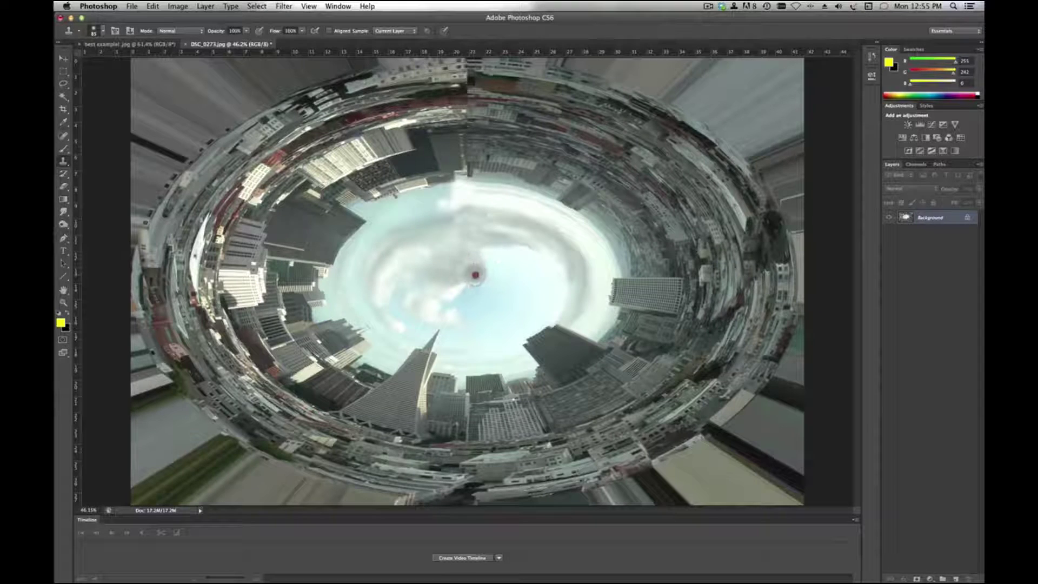
click(486, 261)
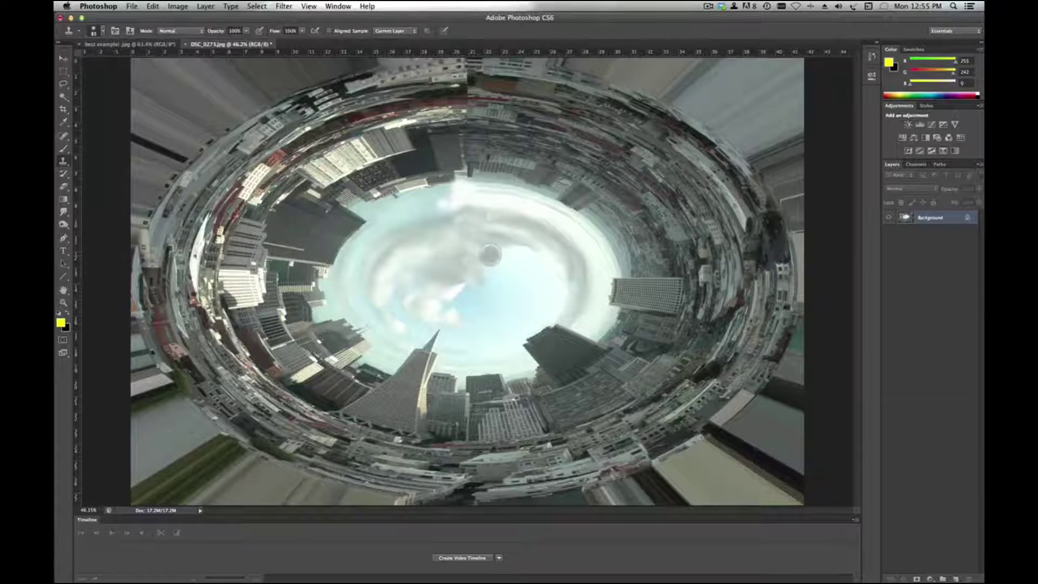
click(492, 255)
click(480, 275)
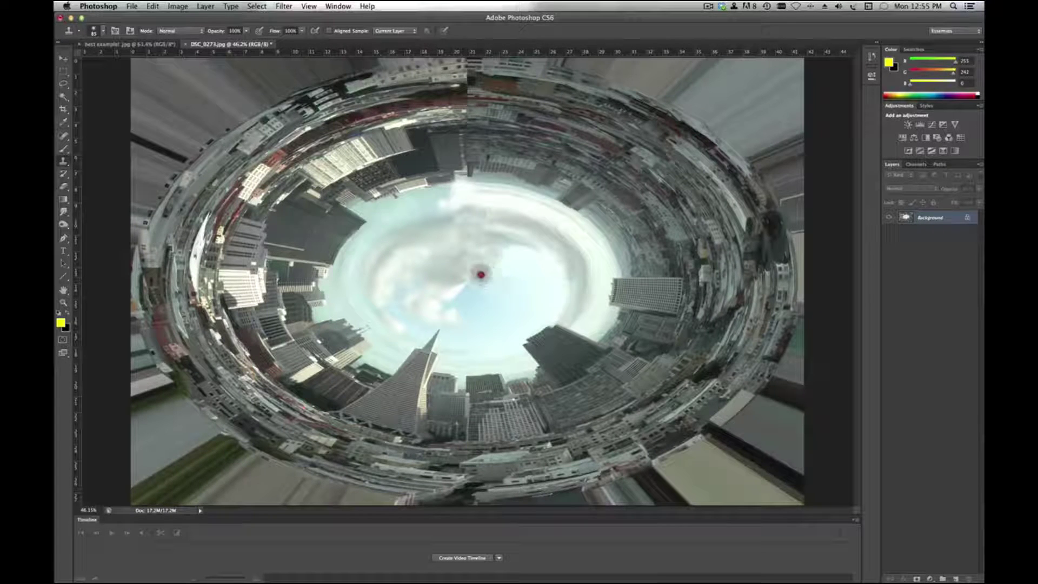
click(487, 266)
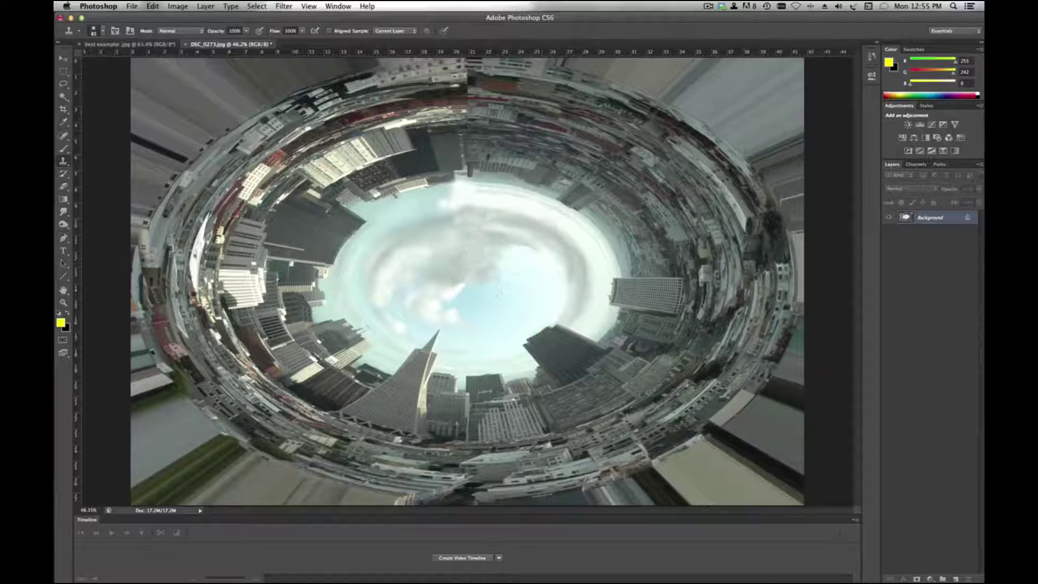
click(132, 6)
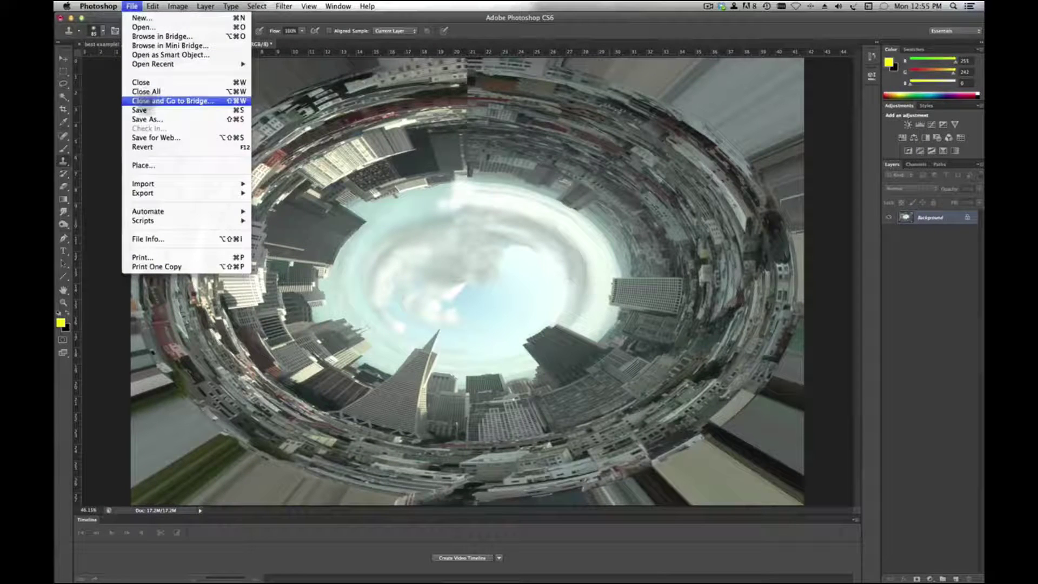
click(147, 119)
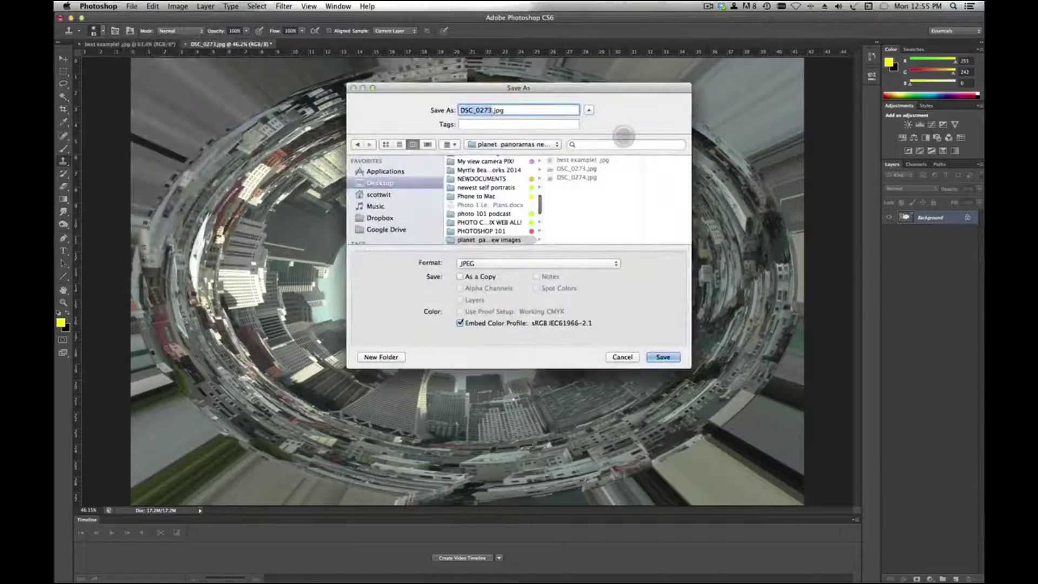
click(670, 357)
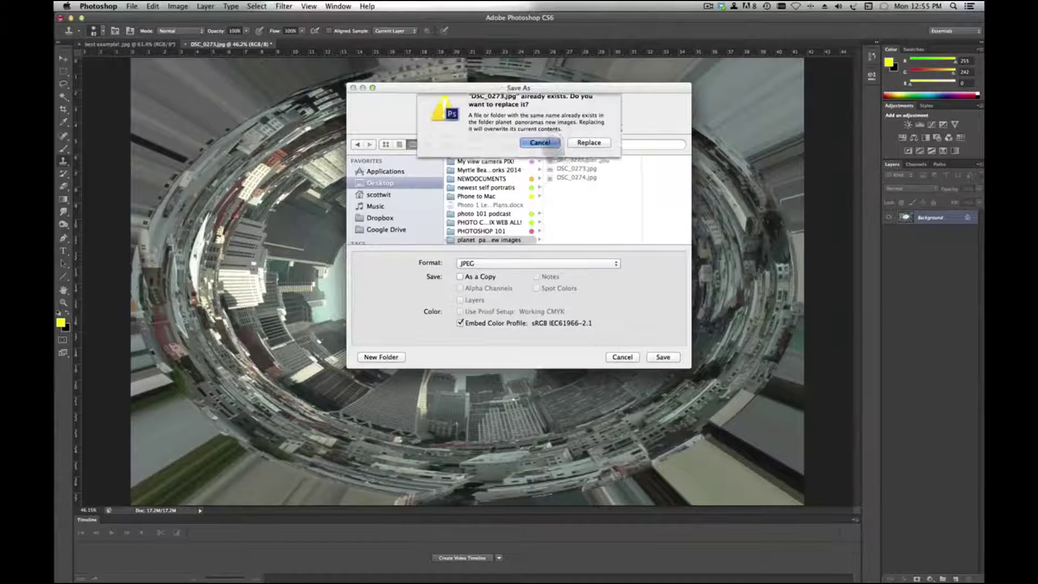
click(539, 152)
click(622, 357)
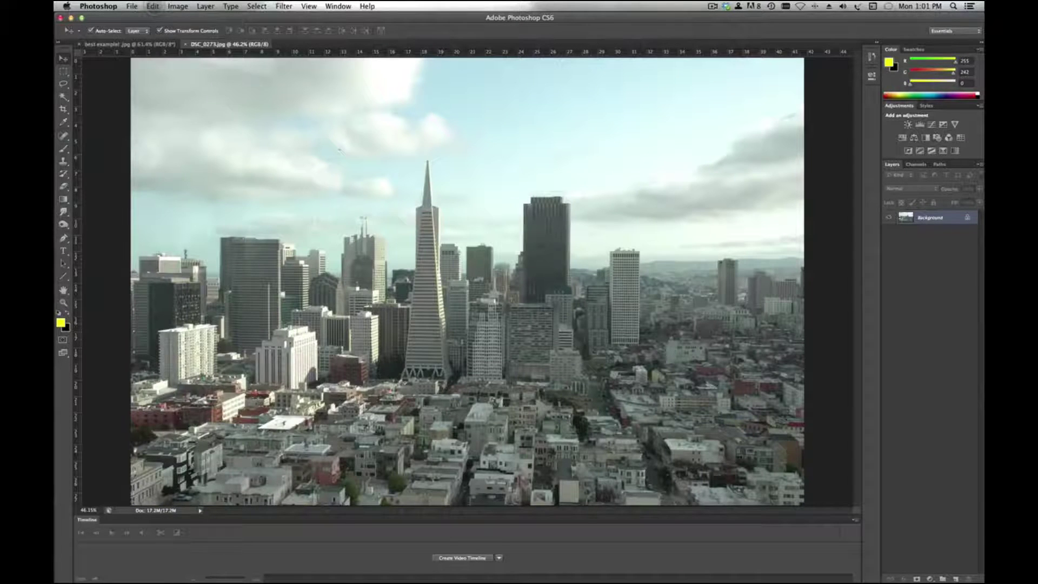
- Rotate the cropped skyline image 180° so the sky sits at the bottom
click(153, 6)
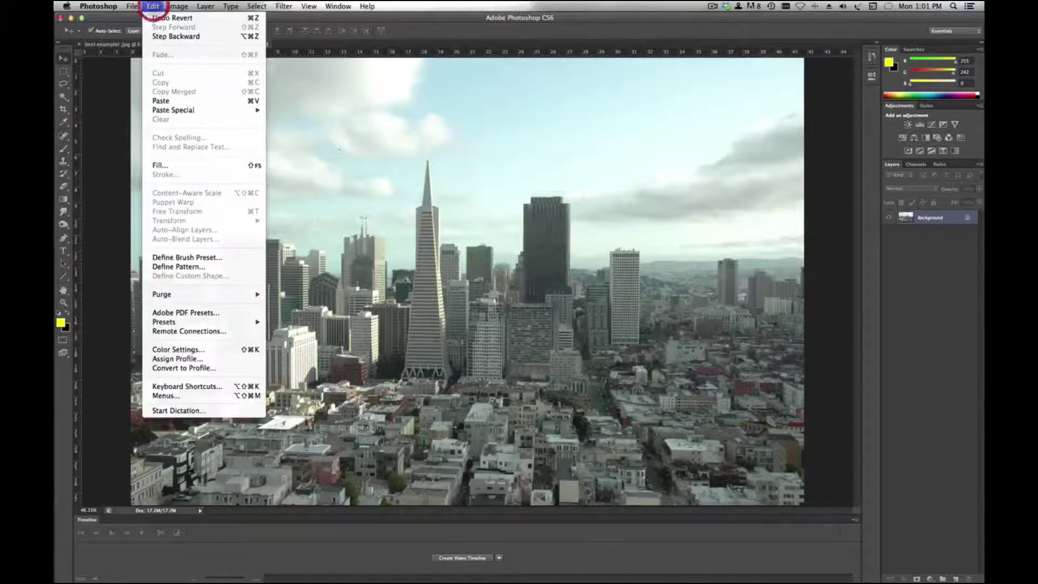
click(153, 6)
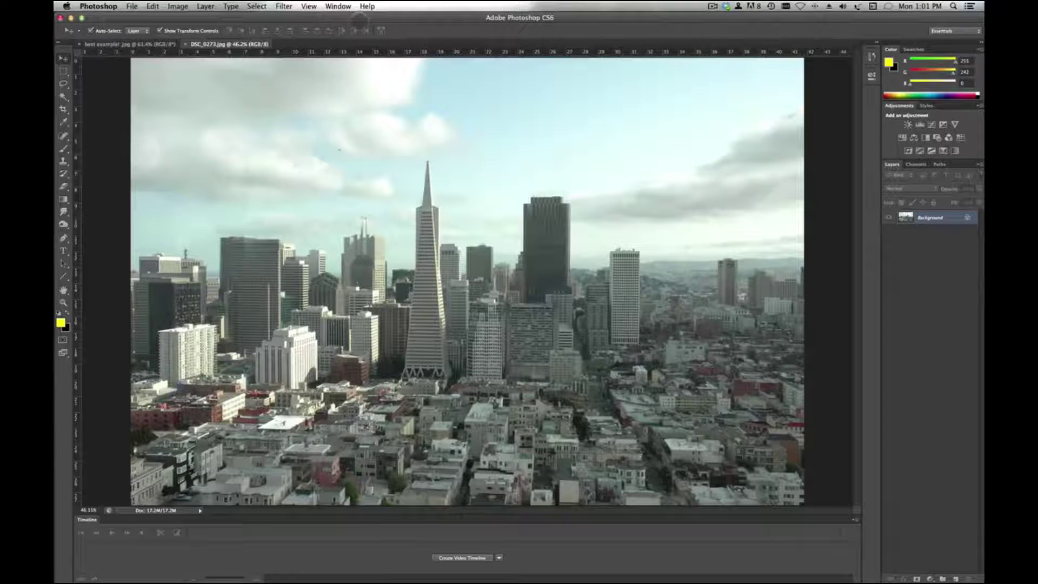
click(178, 6)
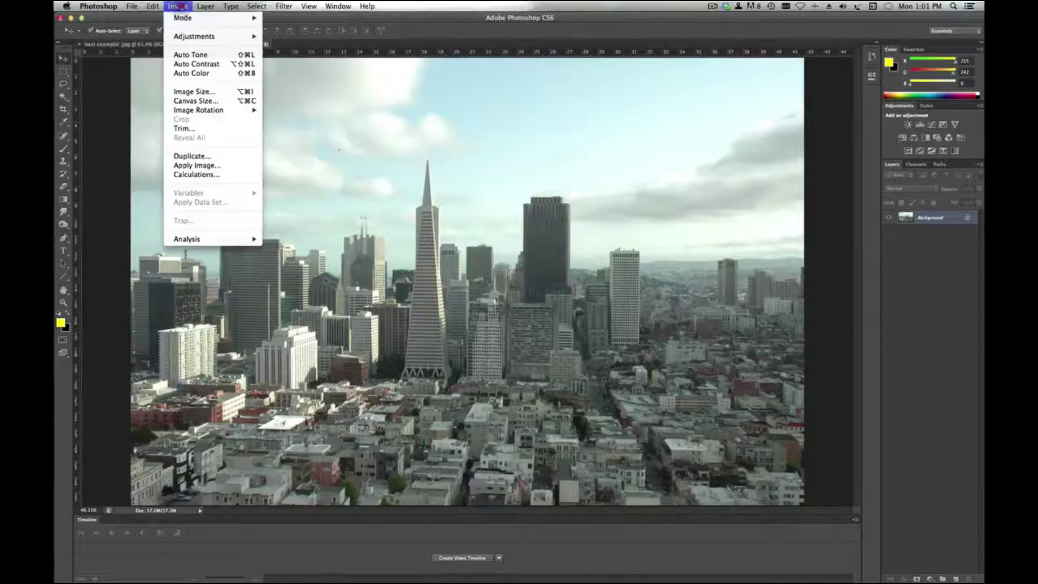
mouse_move(249, 109)
click(287, 107)
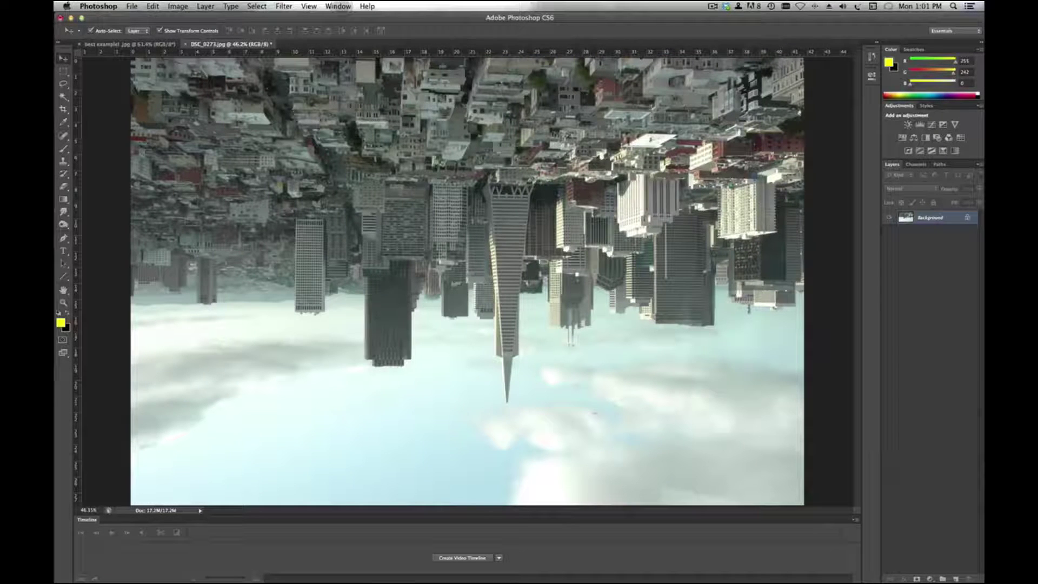
- Apply Polar Coordinates (Rectangular to Polar) to the upside-down skyline for an inverted planet
click(284, 6)
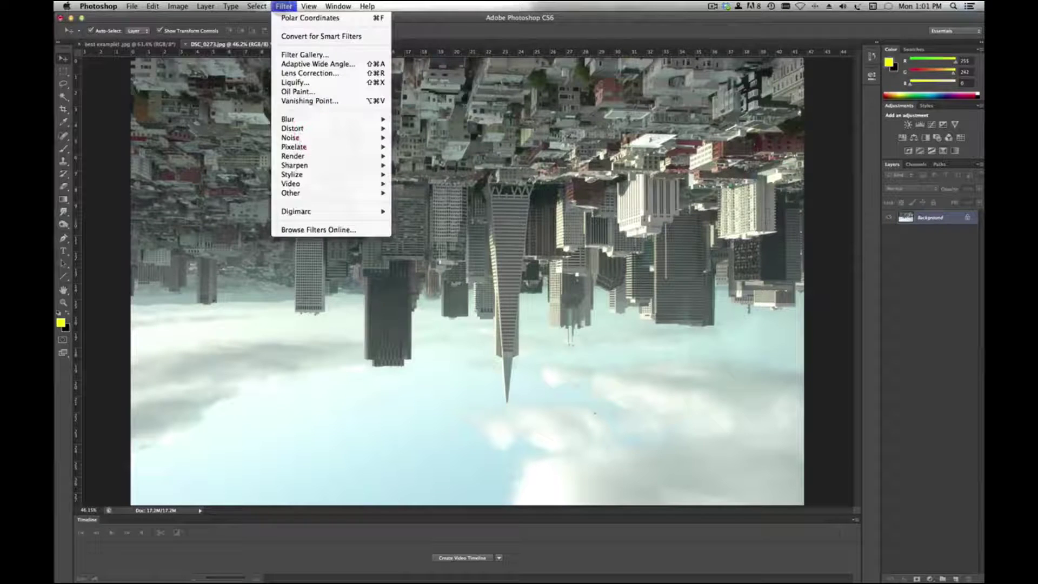
mouse_move(294, 128)
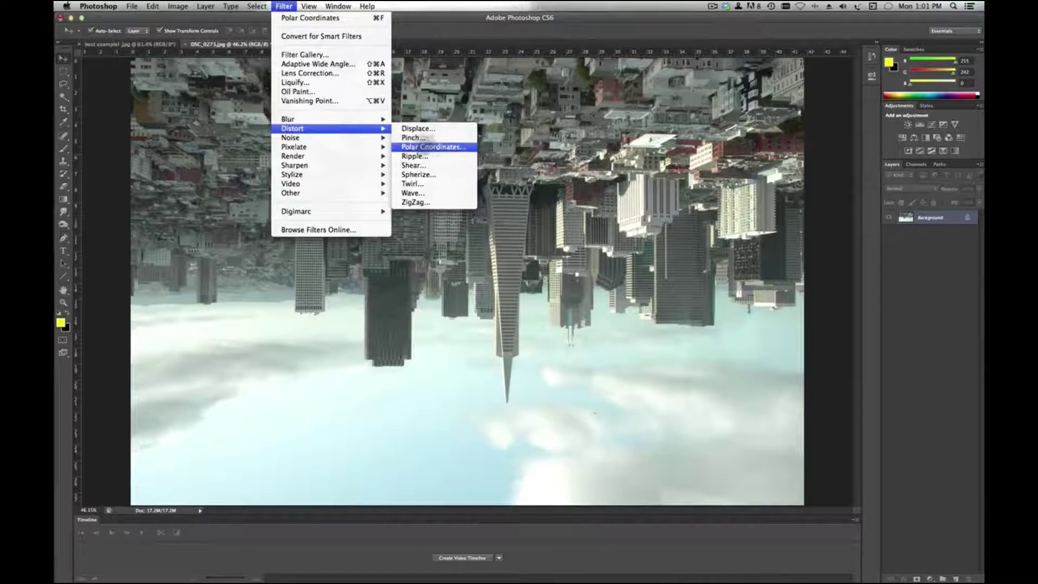
click(428, 147)
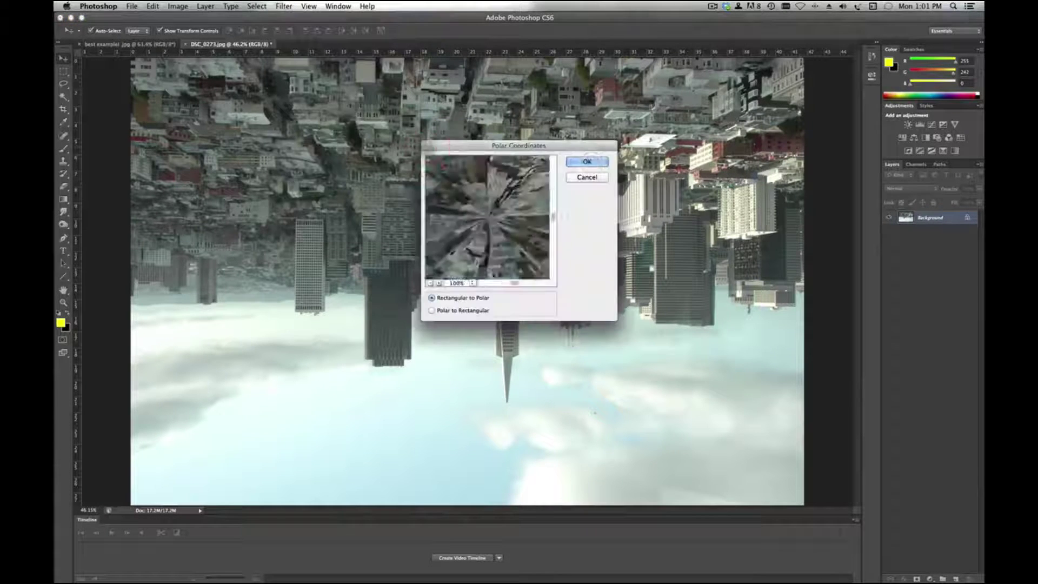
click(588, 160)
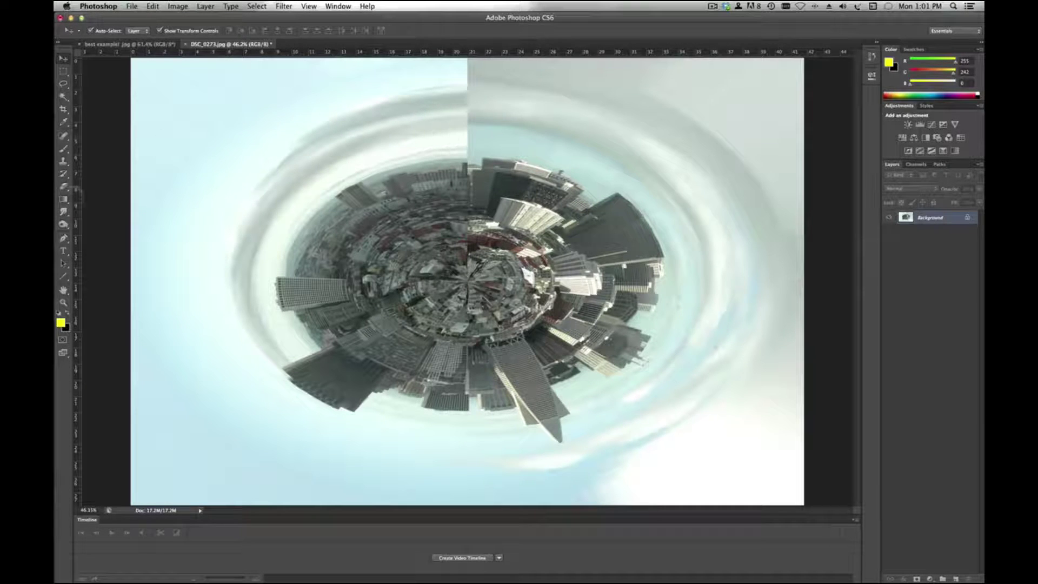
- Rotate the planet 90° clockwise twice so its sky seam is at the bottom
click(177, 6)
mouse_move(216, 110)
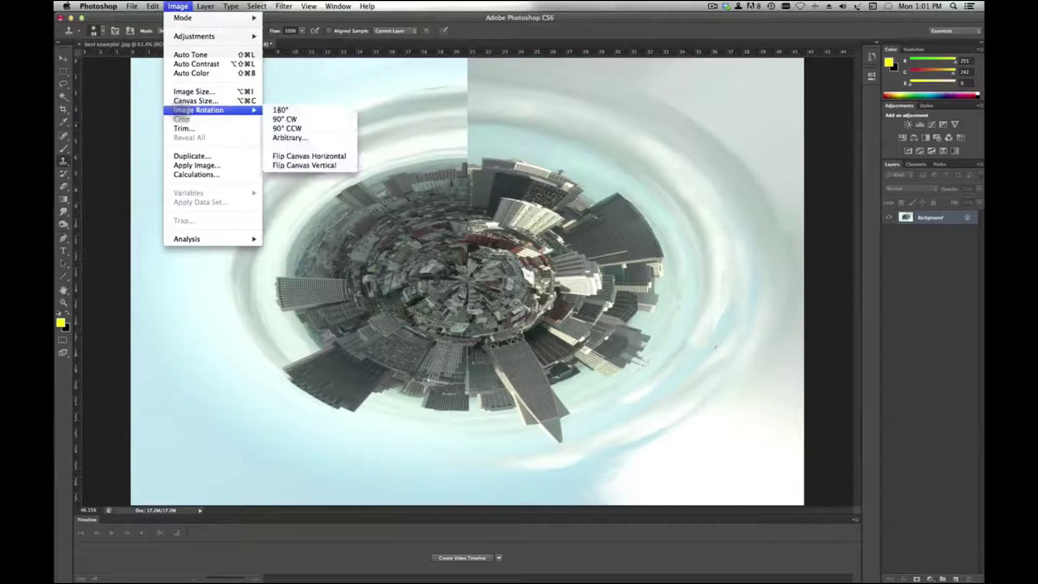
click(282, 118)
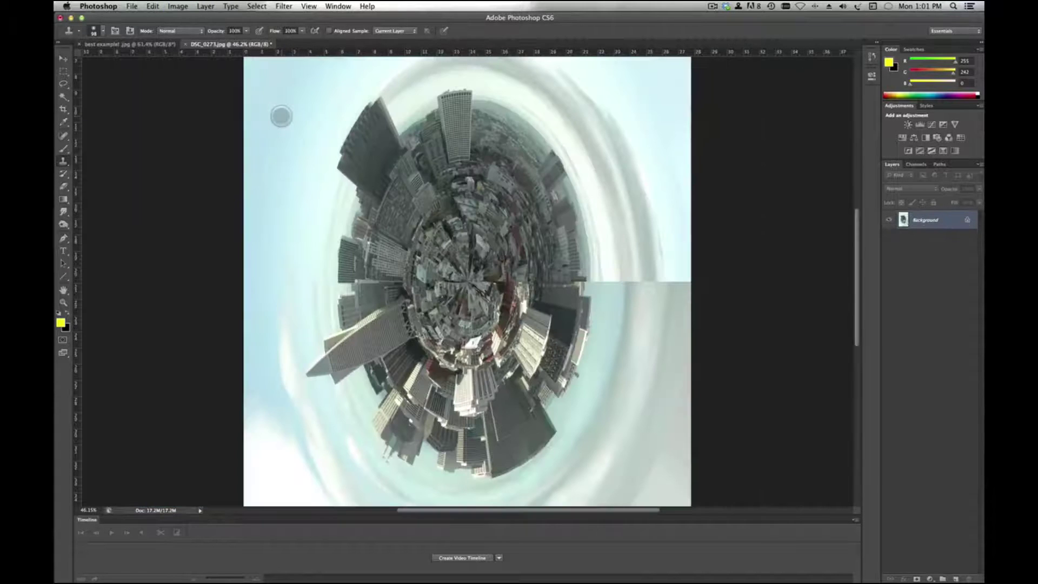
click(177, 6)
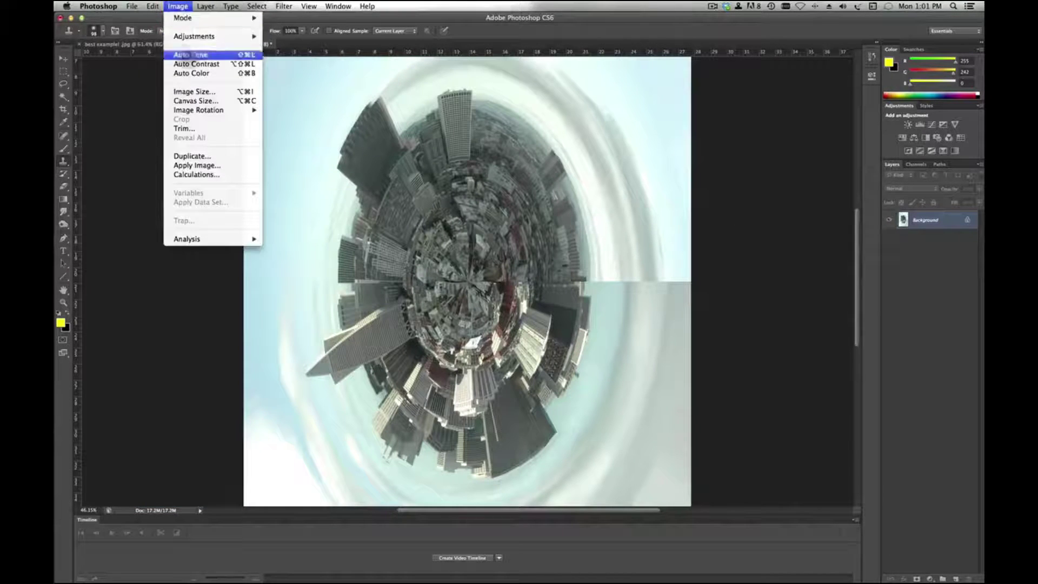
mouse_move(208, 111)
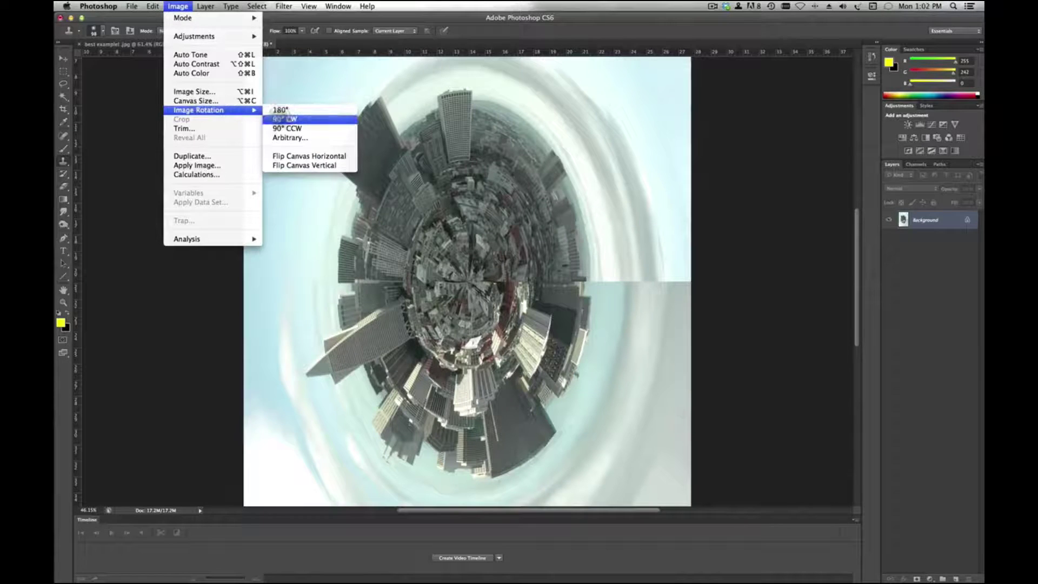
click(283, 119)
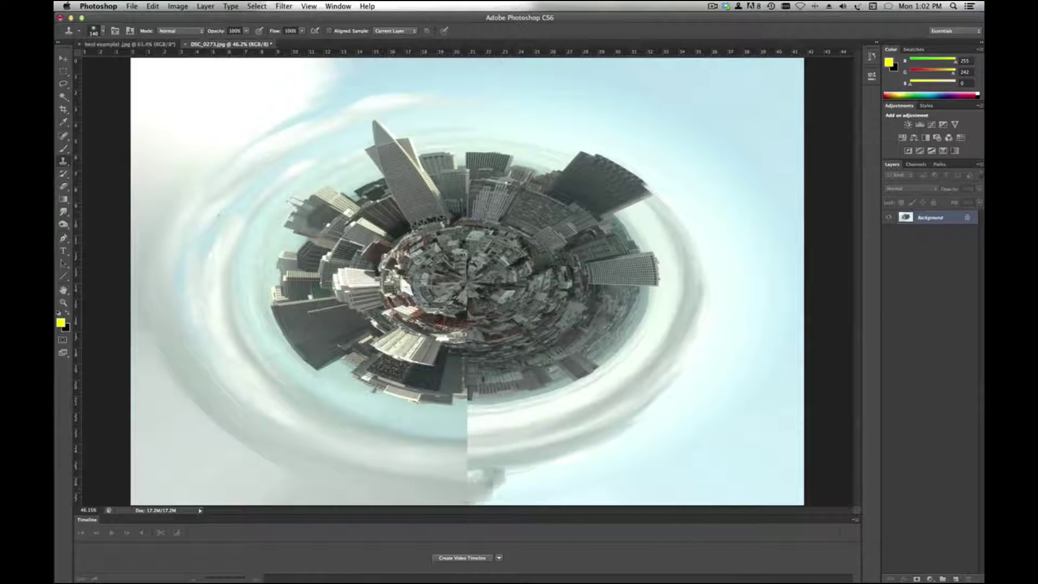
- Clone sky over the bottom seam and the specks below the buildings
mouse_move(505, 463)
mouse_down()
mouse_move(470, 479)
mouse_move(543, 455)
mouse_up()
alt+click(464, 457)
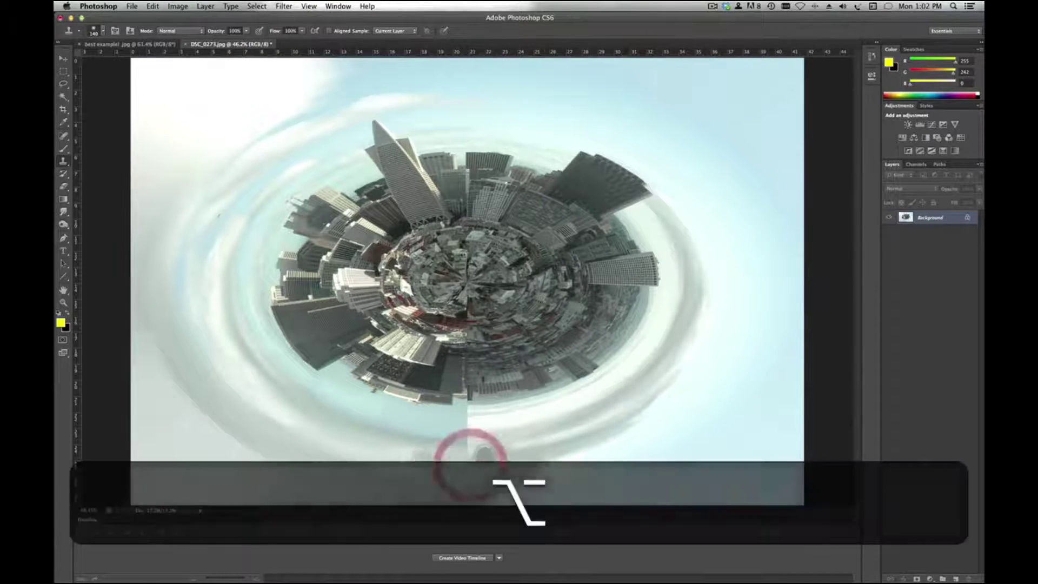
alt+click(493, 424)
mouse_move(454, 432)
mouse_down()
mouse_move(382, 429)
mouse_move(473, 418)
mouse_move(344, 417)
mouse_up()
alt+click(470, 417)
alt+click(401, 423)
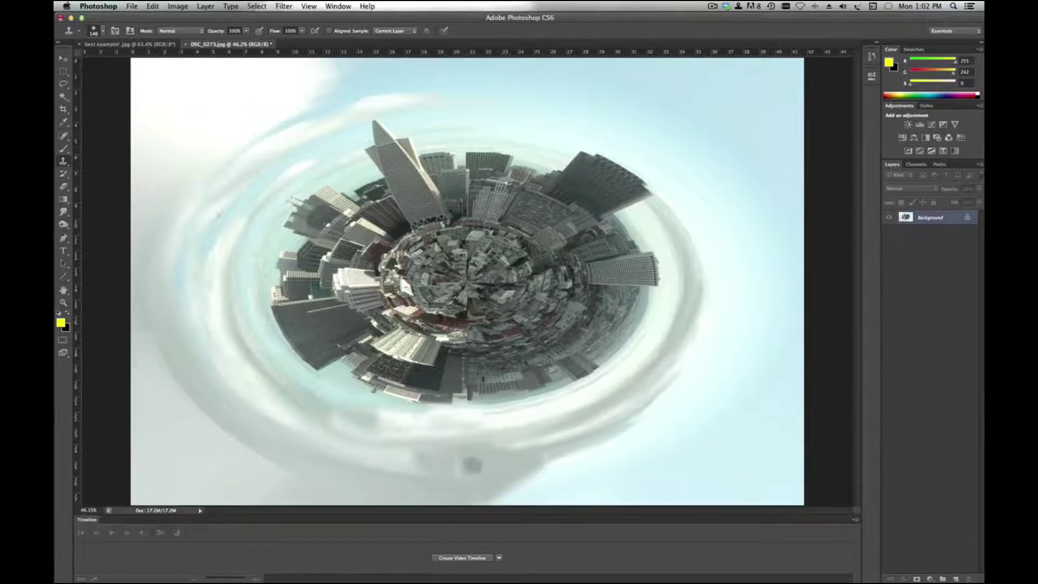
alt+click(382, 456)
drag(382, 456, 433, 451)
alt+click(333, 400)
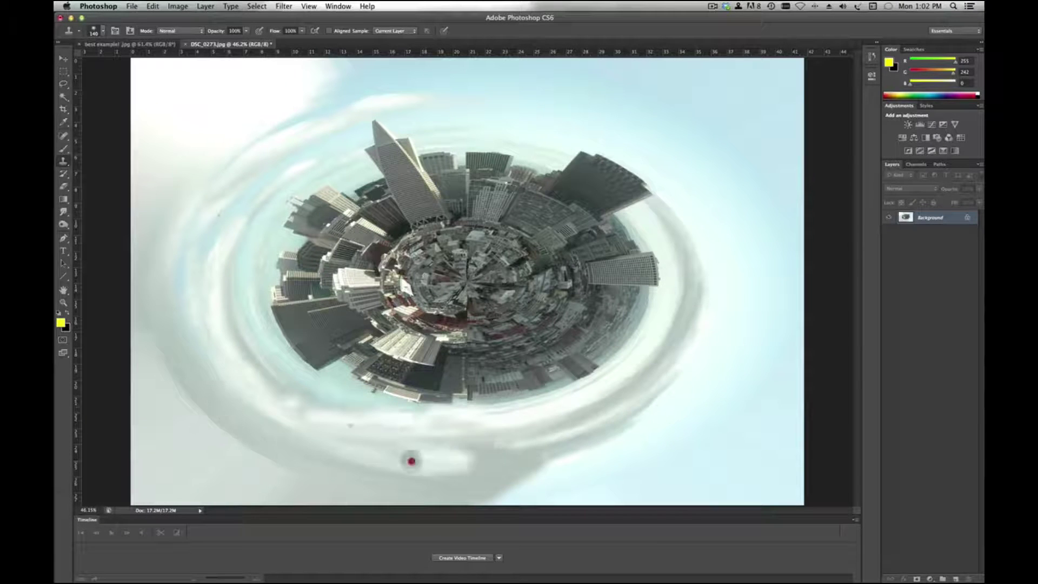
click(178, 5)
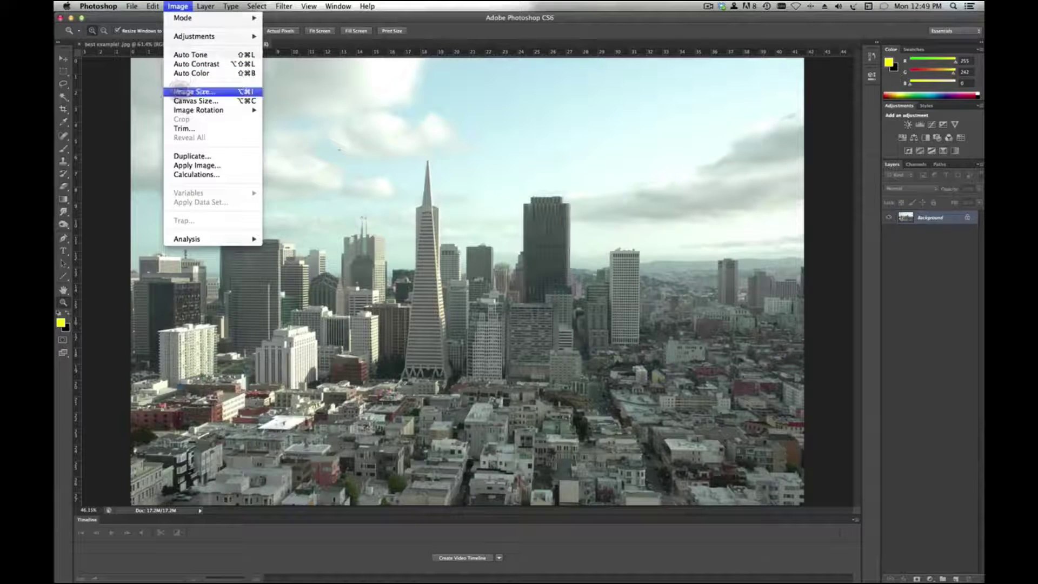
- Resize the skyline to 3008 × 3008 pixels with Constrain Proportions turned off
click(180, 91)
click(391, 356)
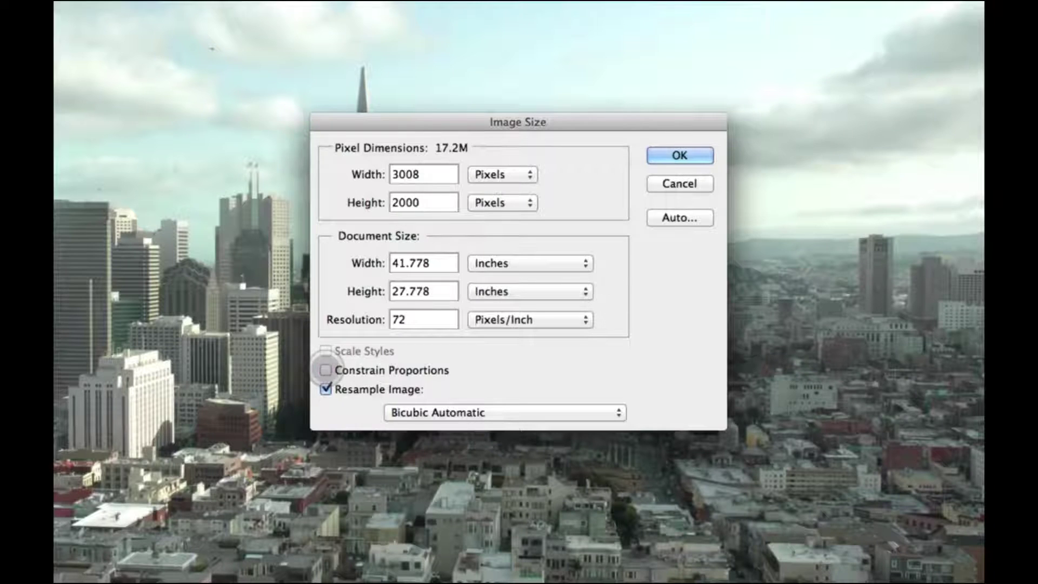
click(357, 202)
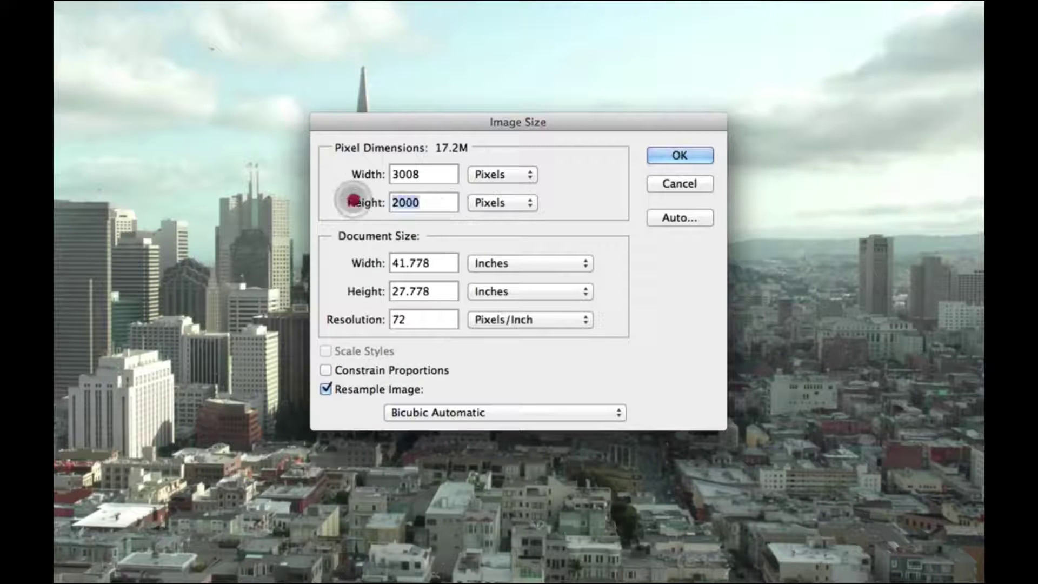
text(3008)
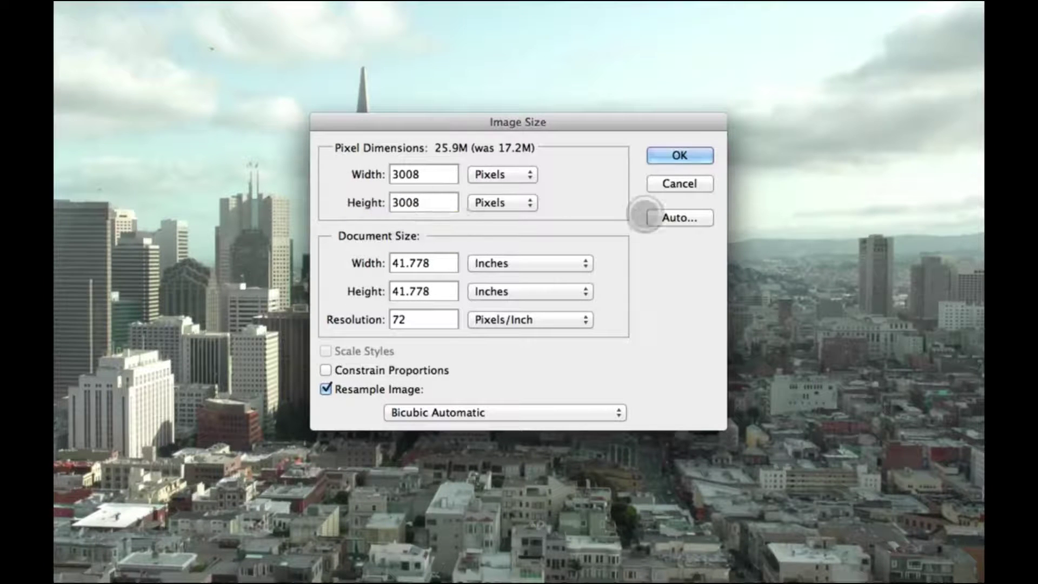
click(680, 156)
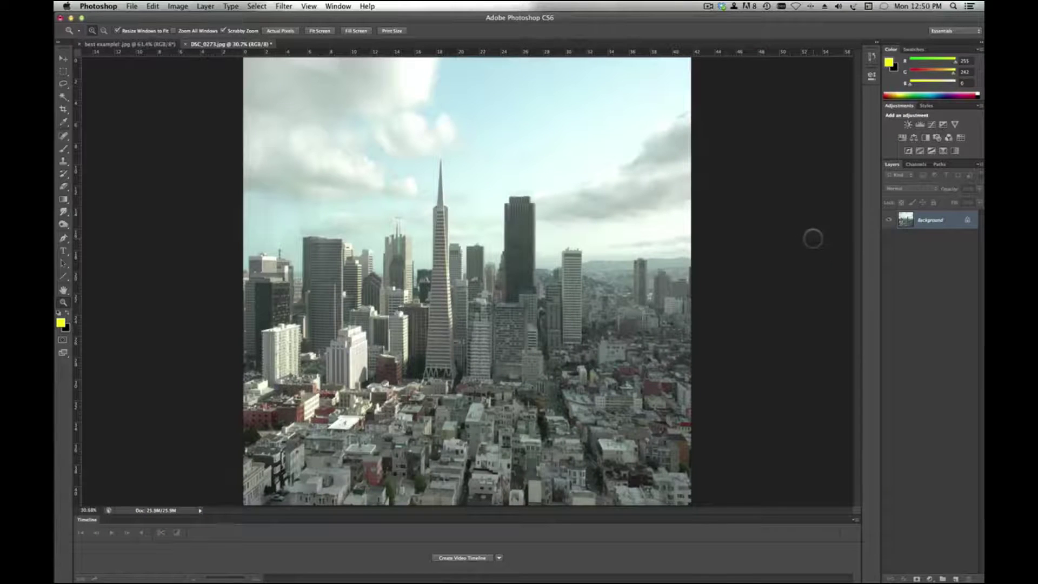
- Rotate the square skyline image 180° so it is upside down
click(178, 6)
mouse_move(206, 110)
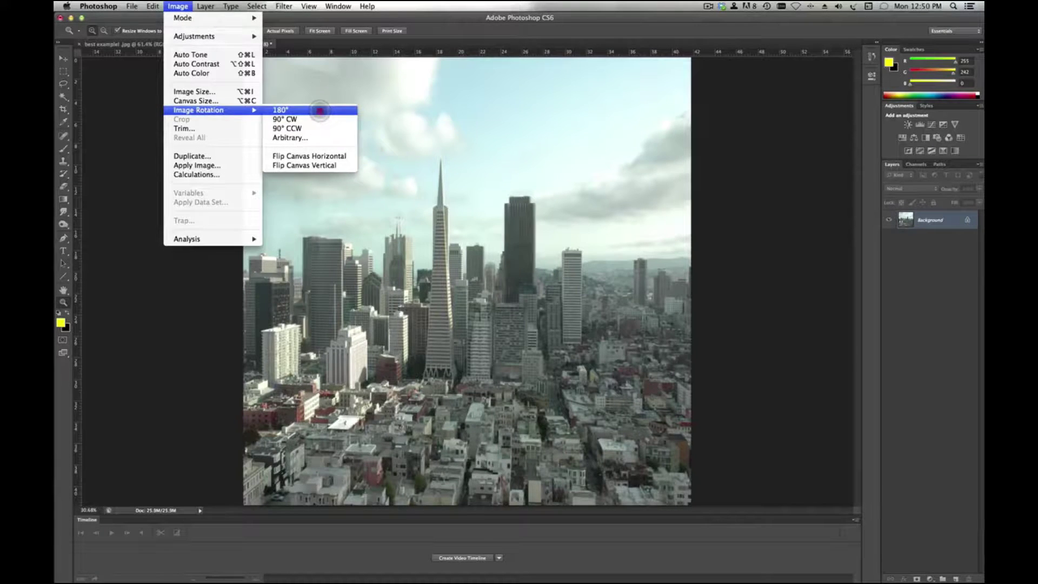
click(320, 110)
- Apply Polar Coordinates with Rectangular to Polar to wrap the skyline into a planet
click(284, 6)
mouse_move(324, 128)
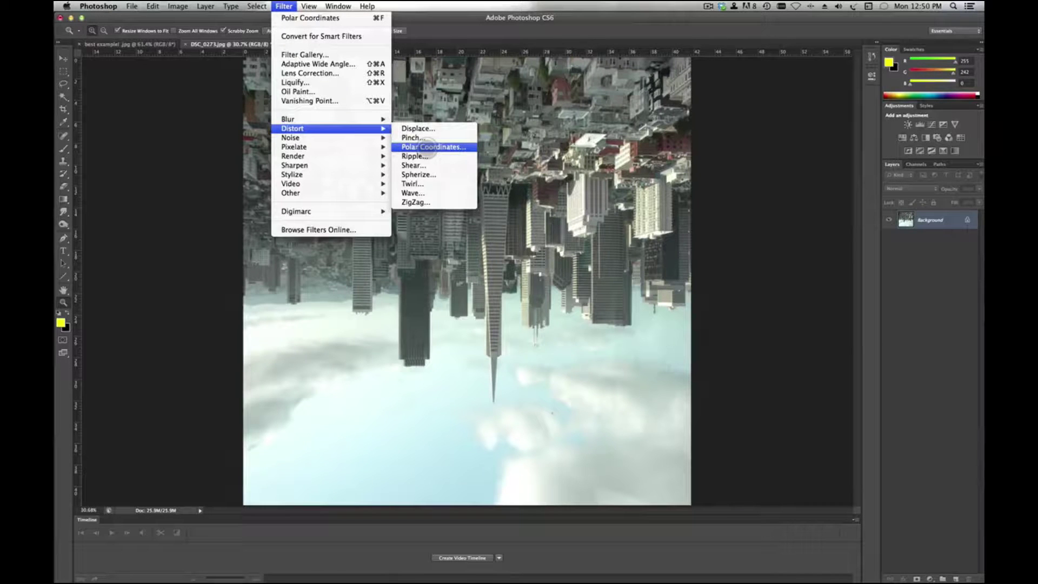
click(427, 146)
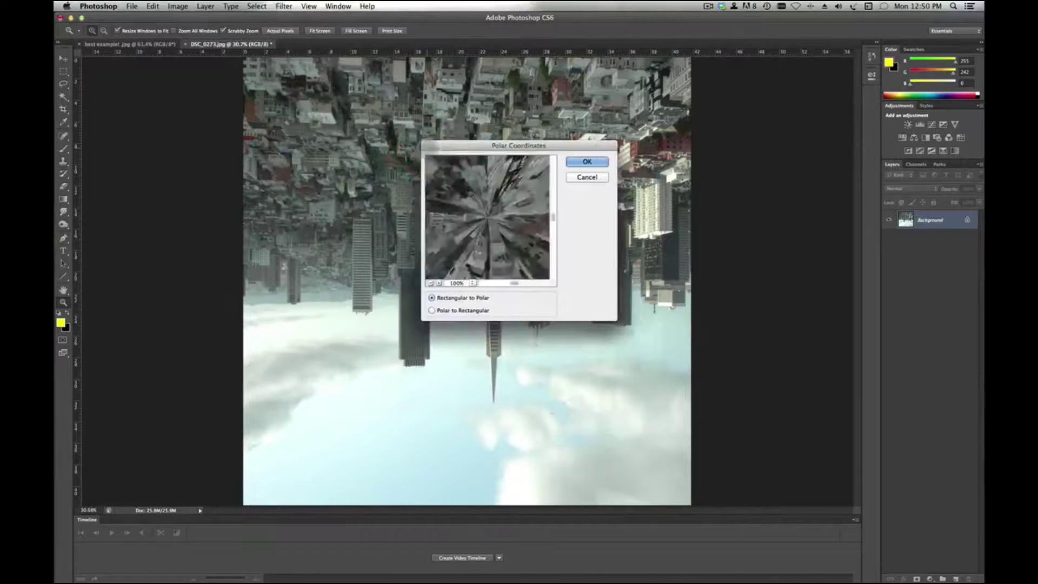
key(Return)
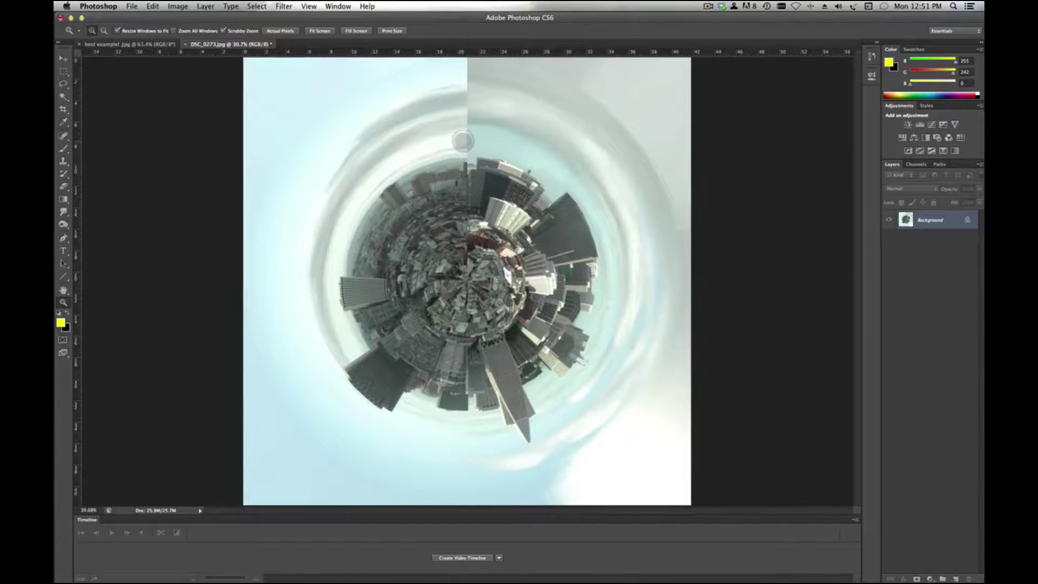
- With the Clone Stamp, sample clean sky and paint it over the top seam
key(s)
alt+click(449, 115)
drag(450, 115, 521, 123)
key(alt)
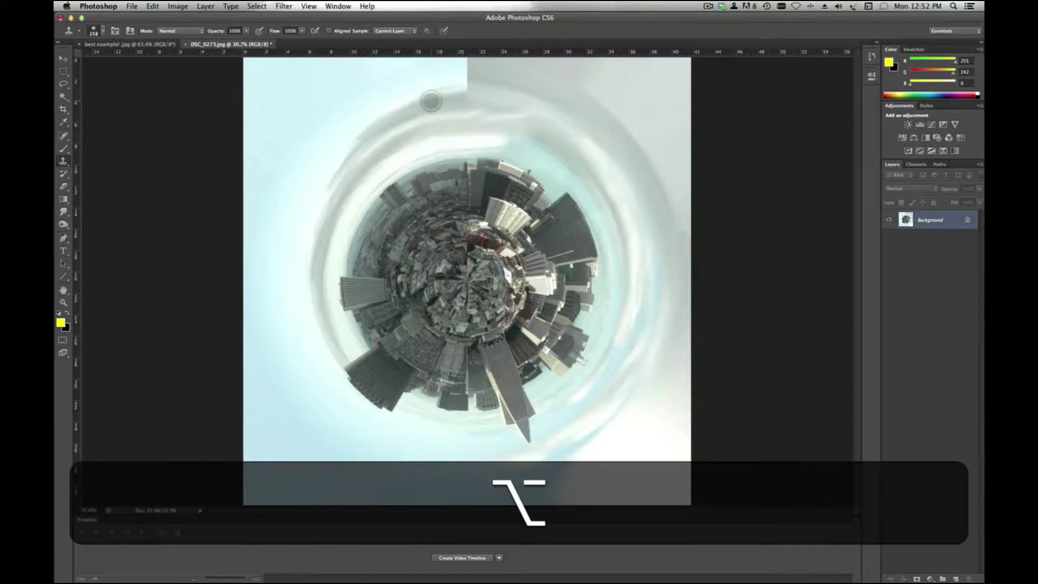
alt+click(430, 101)
mouse_move(465, 97)
mouse_down()
mouse_move(483, 129)
mouse_move(518, 142)
mouse_move(504, 138)
mouse_move(613, 154)
mouse_up()
- Resample sky beside the seam and blend the sky ring across it
key(alt)
alt+click(490, 135)
drag(526, 145, 584, 179)
key(alt)
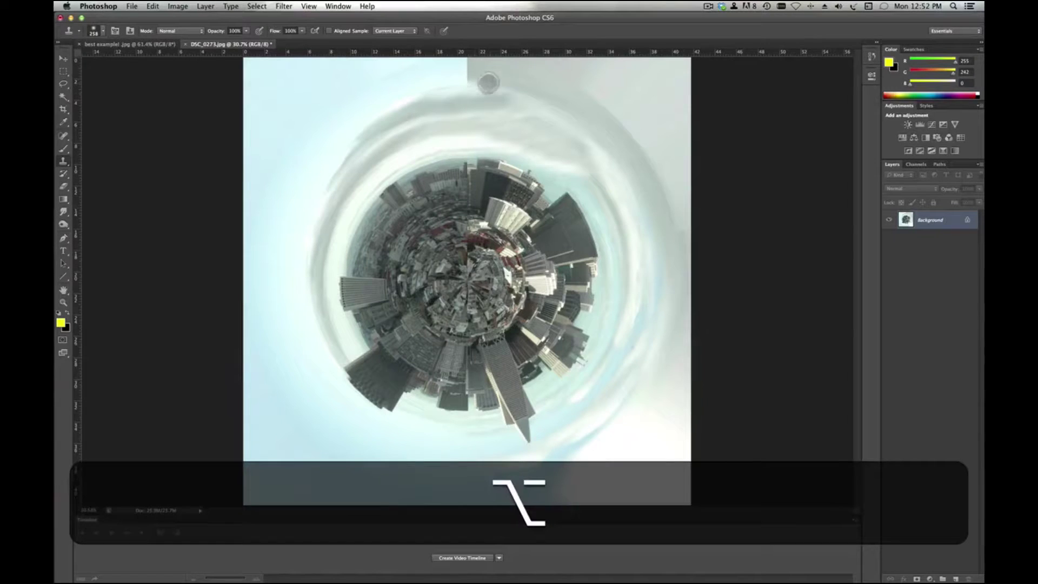
alt+click(455, 73)
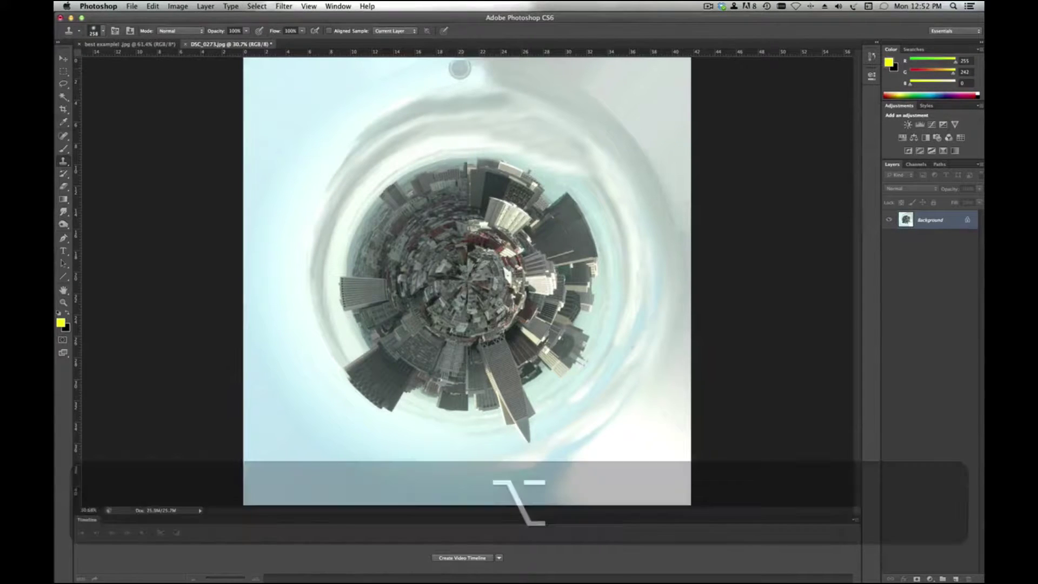